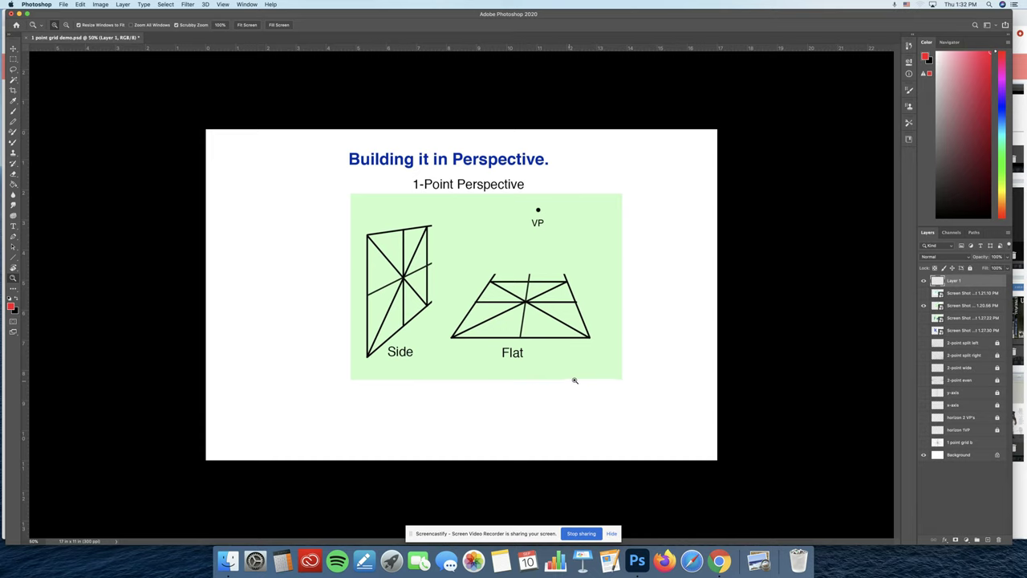
Step: Compare the letter K bounding-box reference with the 1-point perspective K example by showing their screenshot layers one at a time
left_click(924, 306)
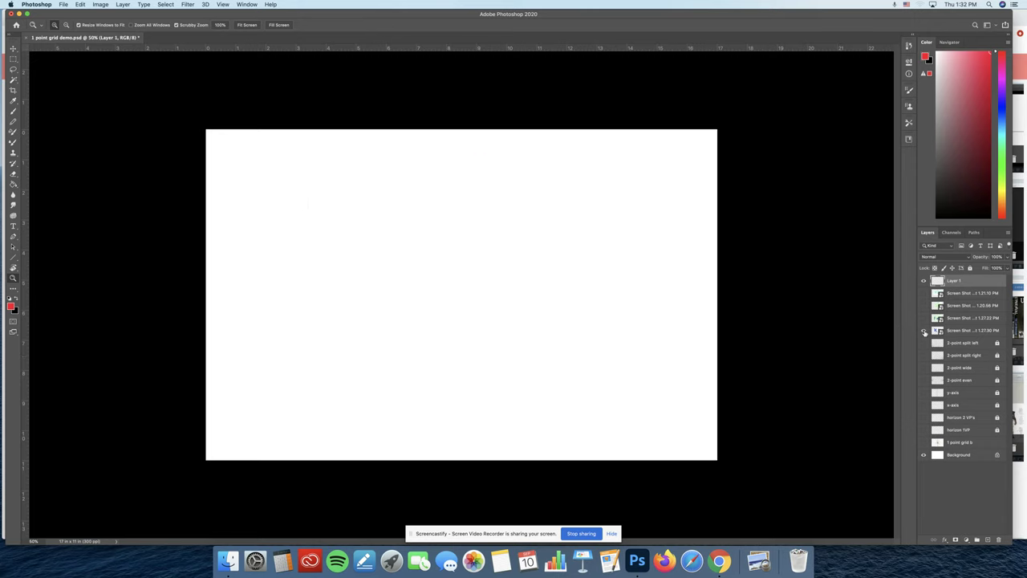
left_click(923, 331)
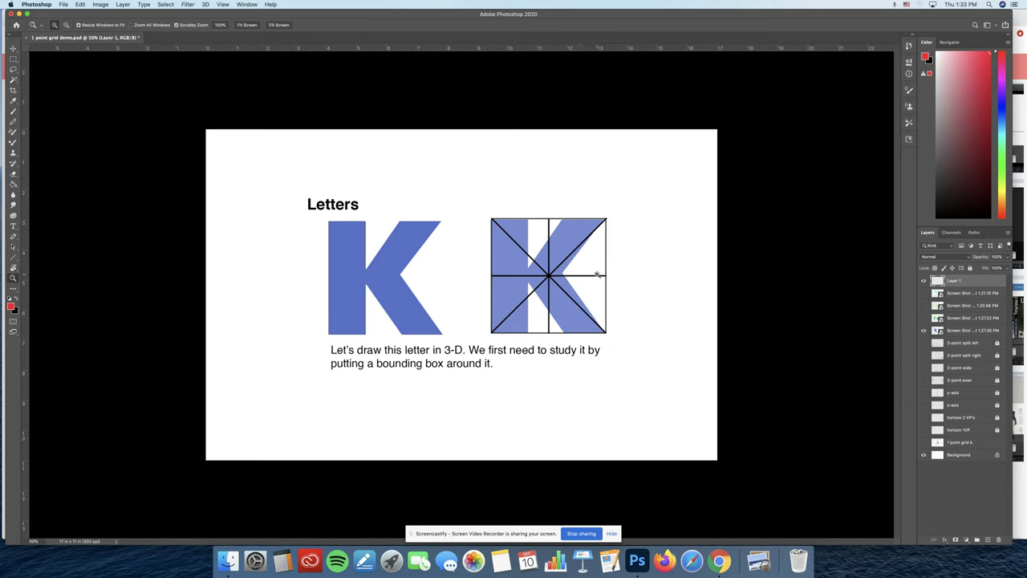
left_click(922, 330)
left_click(923, 318)
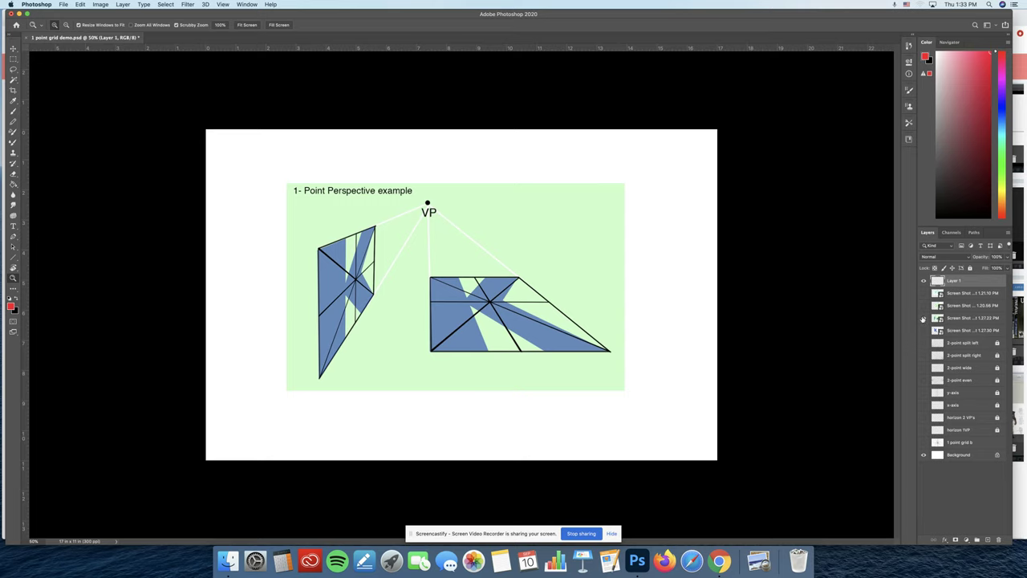
left_click(922, 317)
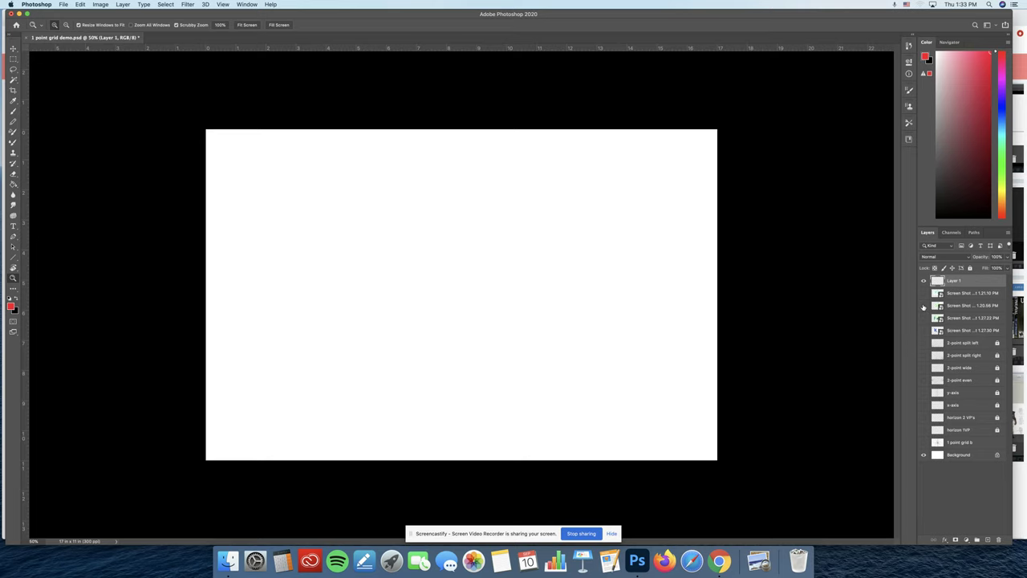
Step: Compare the 1-point and 2-point perspective plane references by alternately showing their screenshot layers, and leave all references hidden
left_click(922, 307)
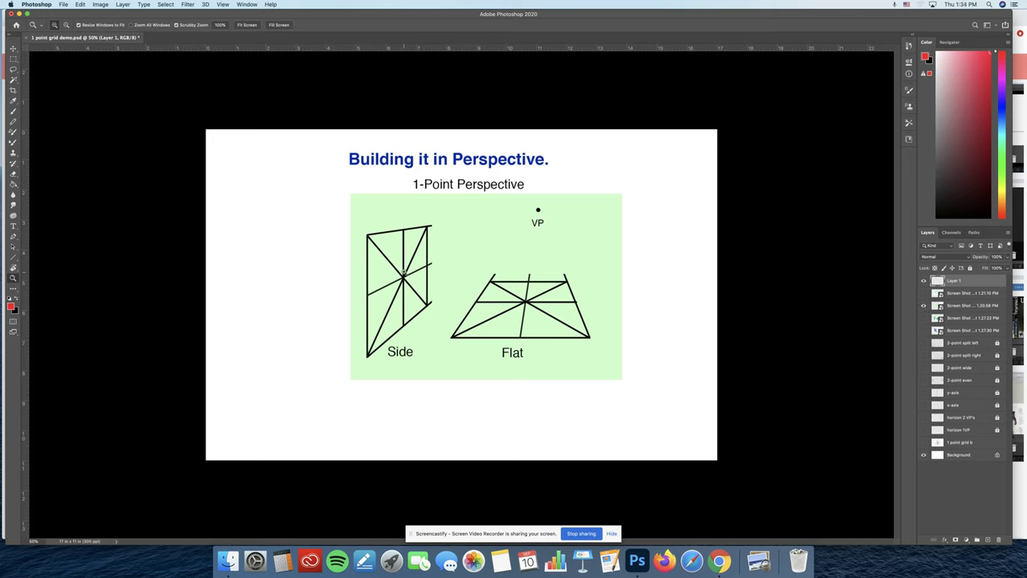
left_click(923, 306)
left_click(923, 294)
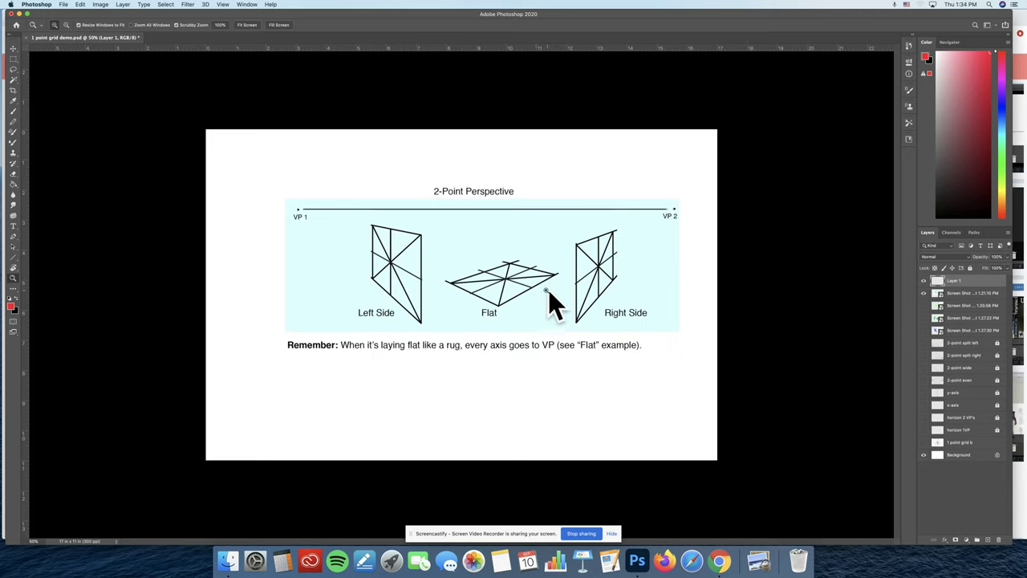
left_click(924, 293)
left_click(923, 306)
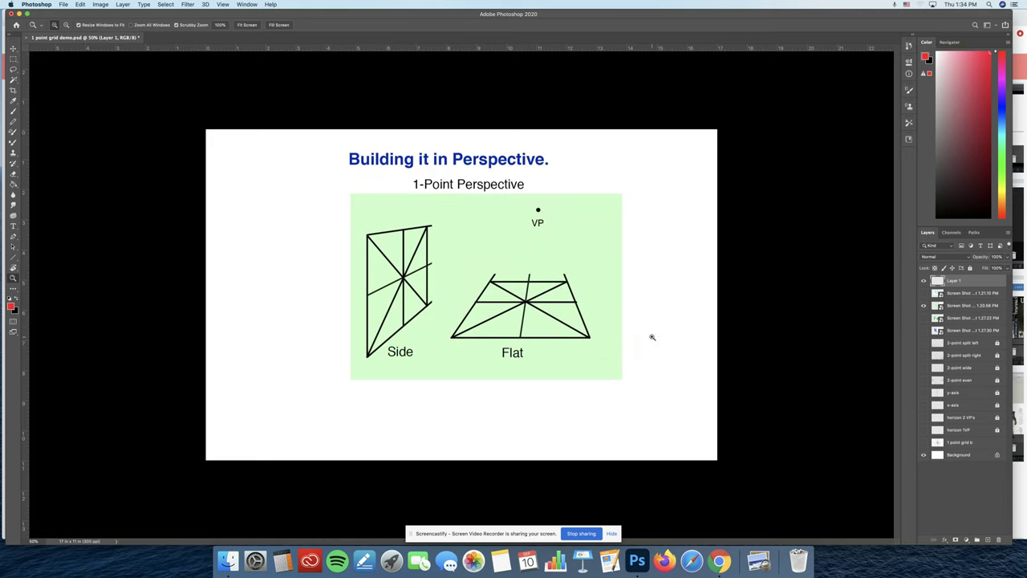
left_click(923, 306)
left_click(923, 294)
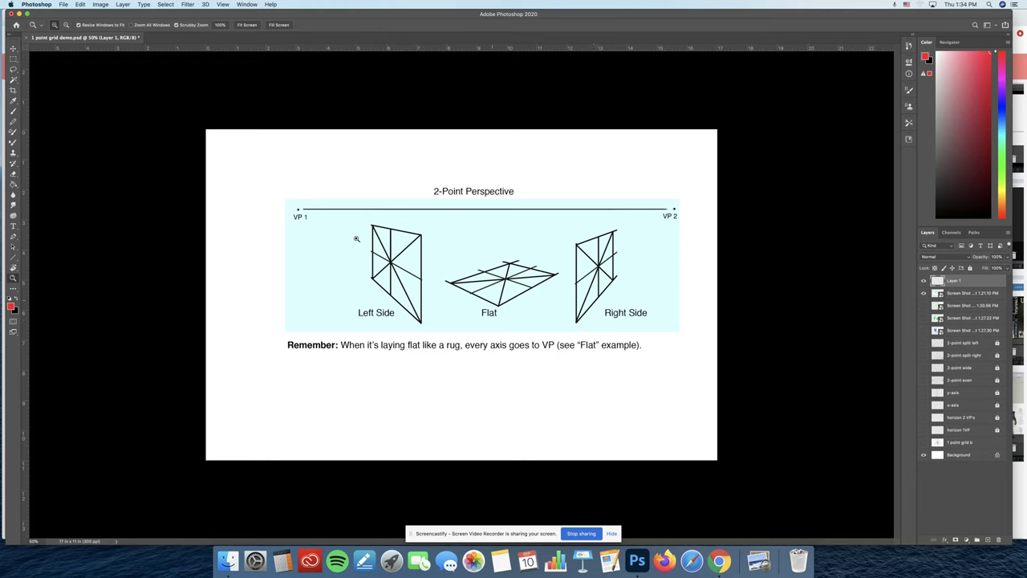
left_click(923, 293)
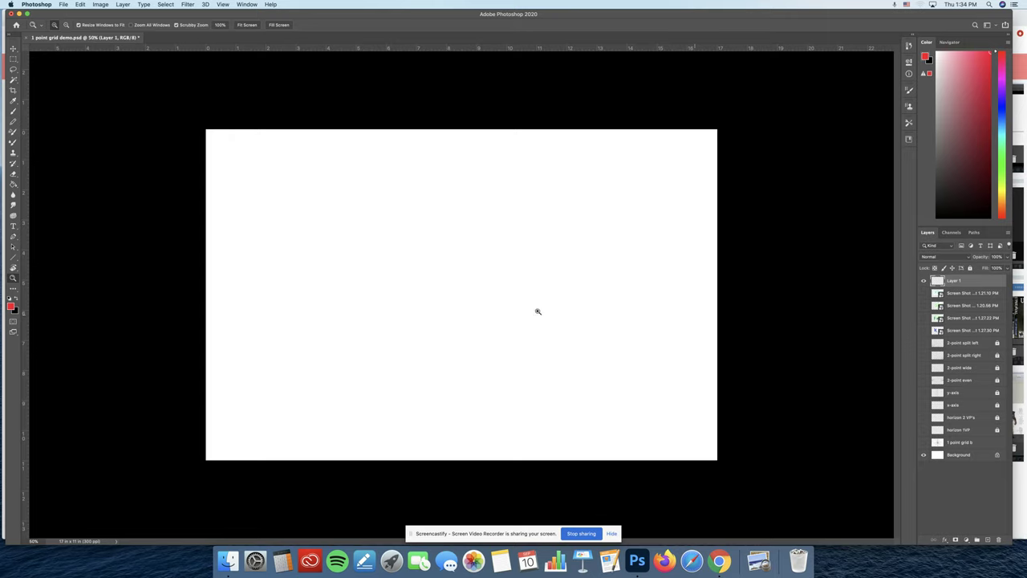
Step: Show the horizon 2 VP's layer and draw a red vertical line above the horizon, with lines joining both ends to its right-hand vanishing point
left_click(924, 417)
left_click_drag(570, 293, 527, 284)
key("u")
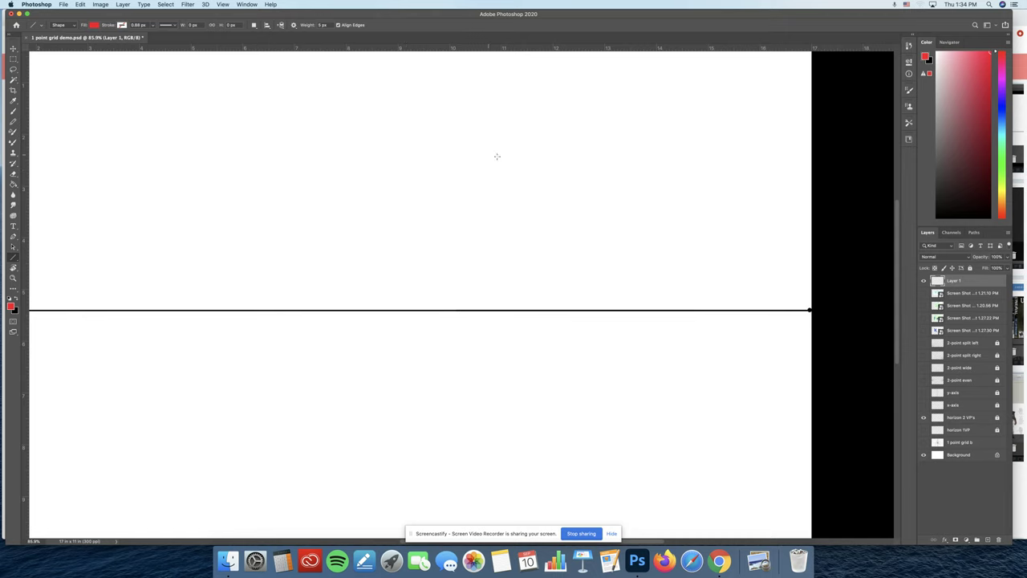
left_click_drag(484, 134, 485, 195)
key("super+z")
left_click_drag(453, 119, 453, 215)
left_click_drag(454, 119, 808, 308)
left_click_drag(808, 309, 454, 216)
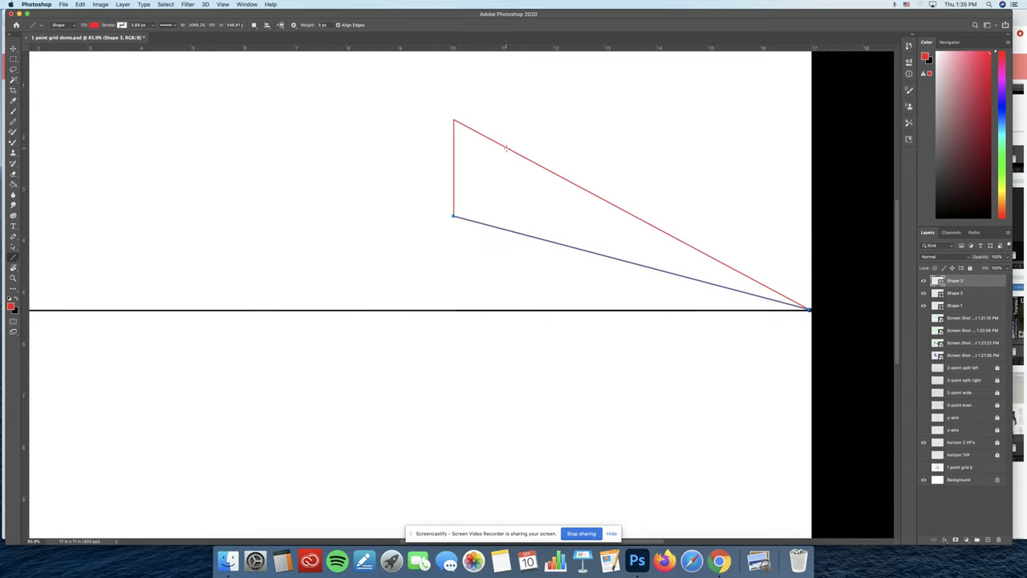
Step: Close the first perspective panel with a second vertical, cross it with two diagonals, and run a line from their intersection to the vanishing point
left_click_drag(509, 148, 508, 230)
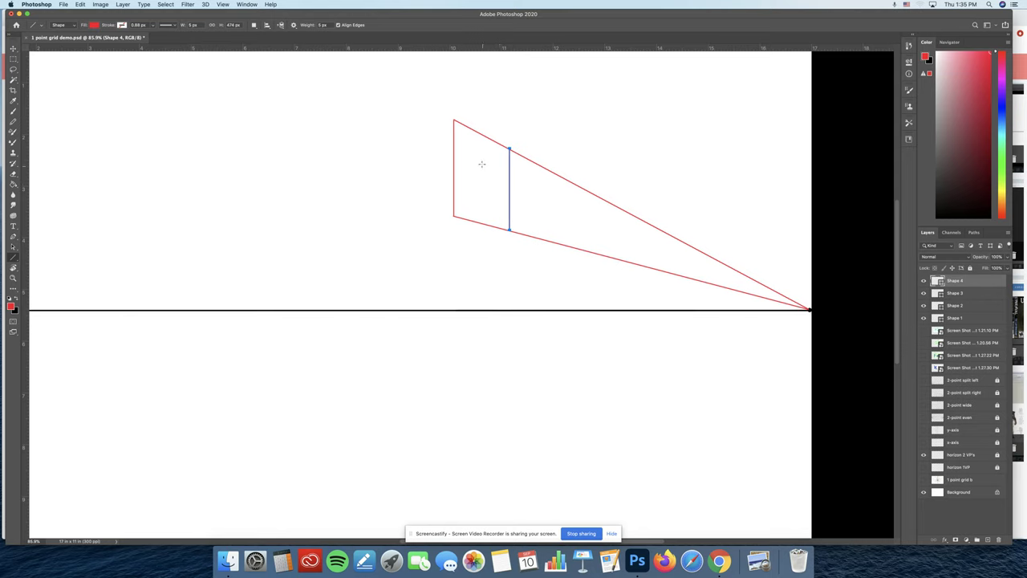
left_click_drag(454, 120, 509, 230)
left_click_drag(509, 148, 454, 215)
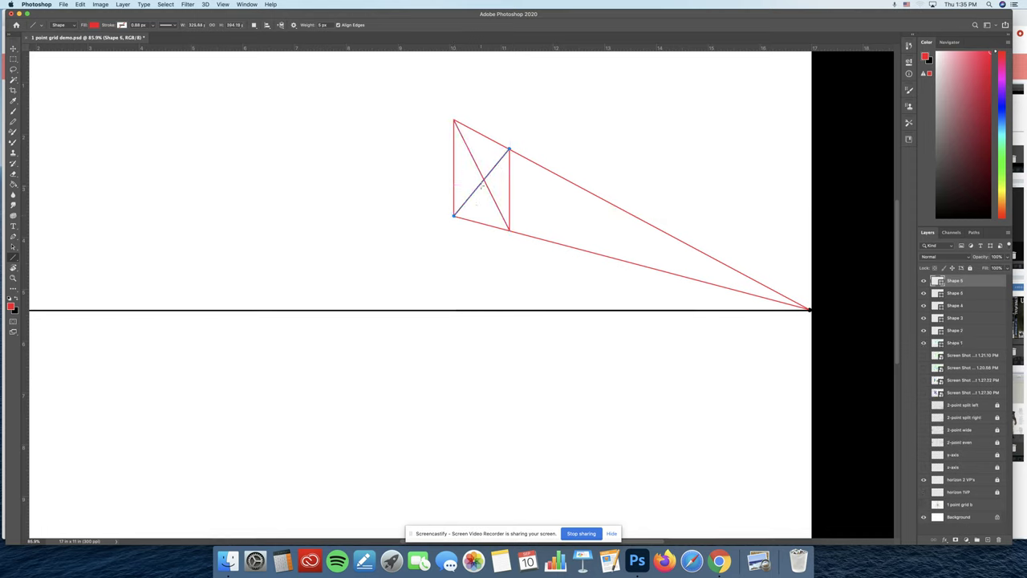
left_click_drag(481, 184, 810, 309)
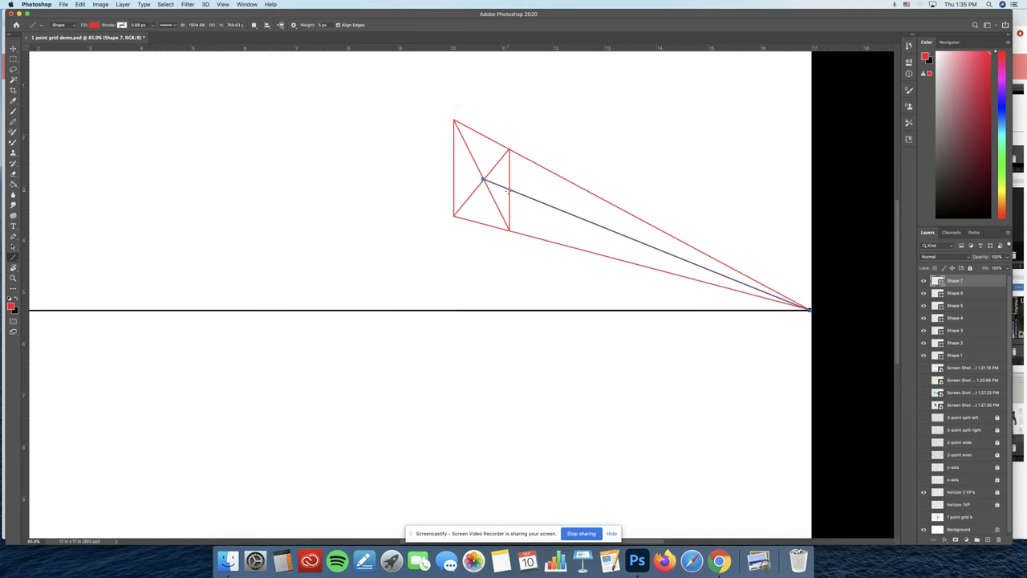
Step: Repeat the panel four more times toward the vanishing point, using diagonals through each vertical's midpoint to place the next vertical divider
left_click_drag(454, 121, 551, 242)
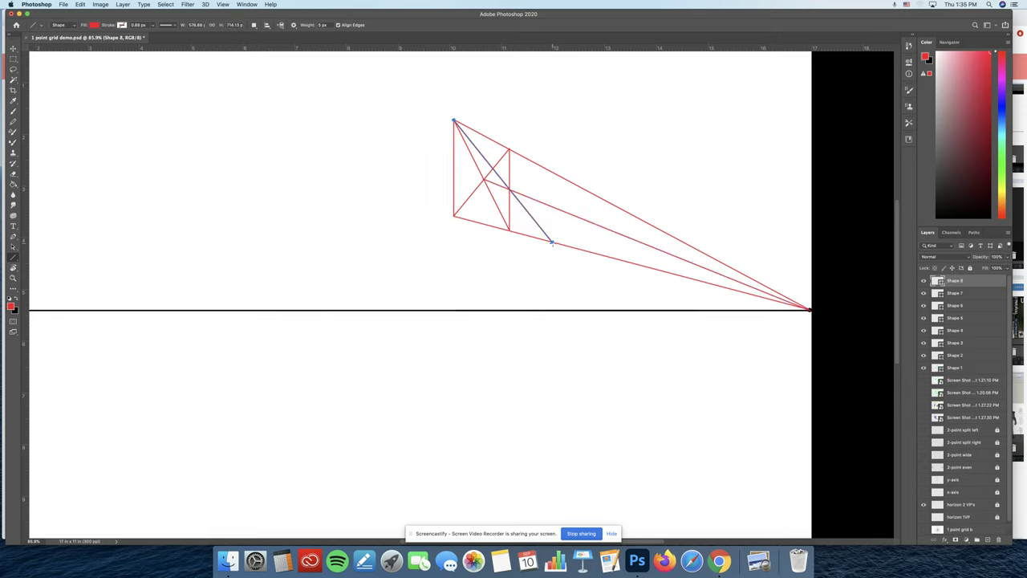
left_click_drag(551, 242, 552, 171)
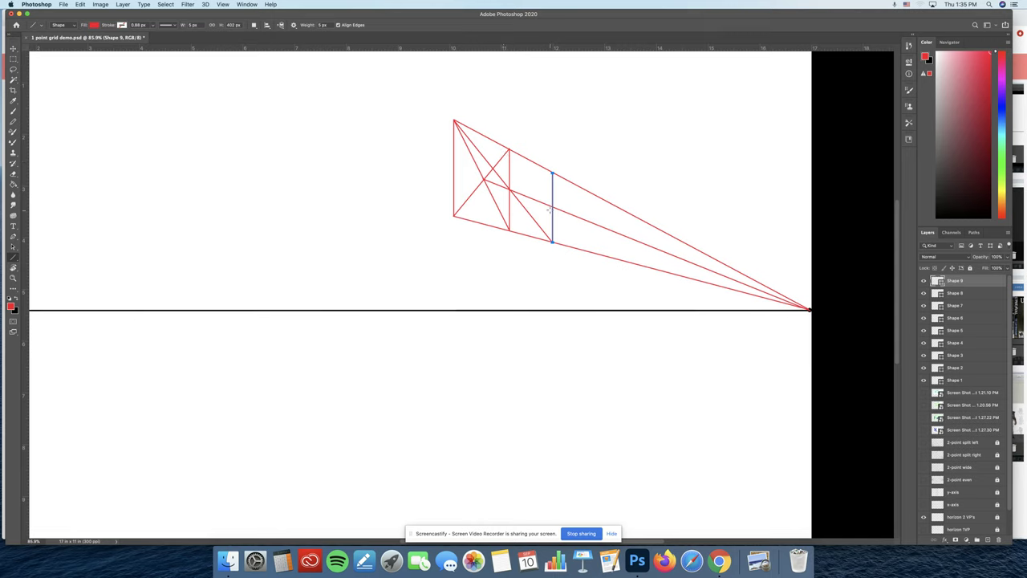
left_click_drag(509, 150, 587, 190)
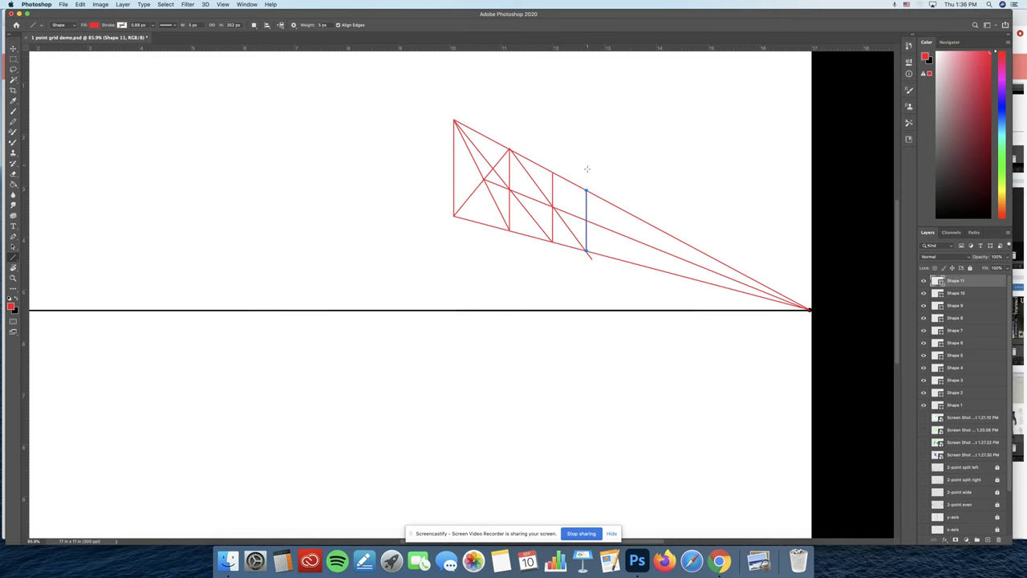
left_click_drag(553, 171, 613, 205)
left_click_drag(634, 343, 634, 280)
key("super+z")
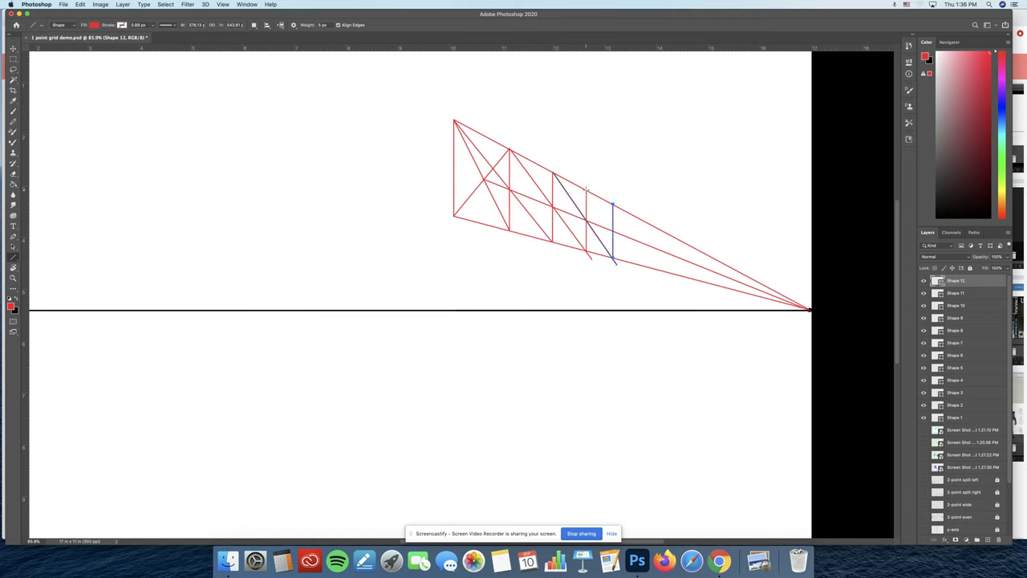
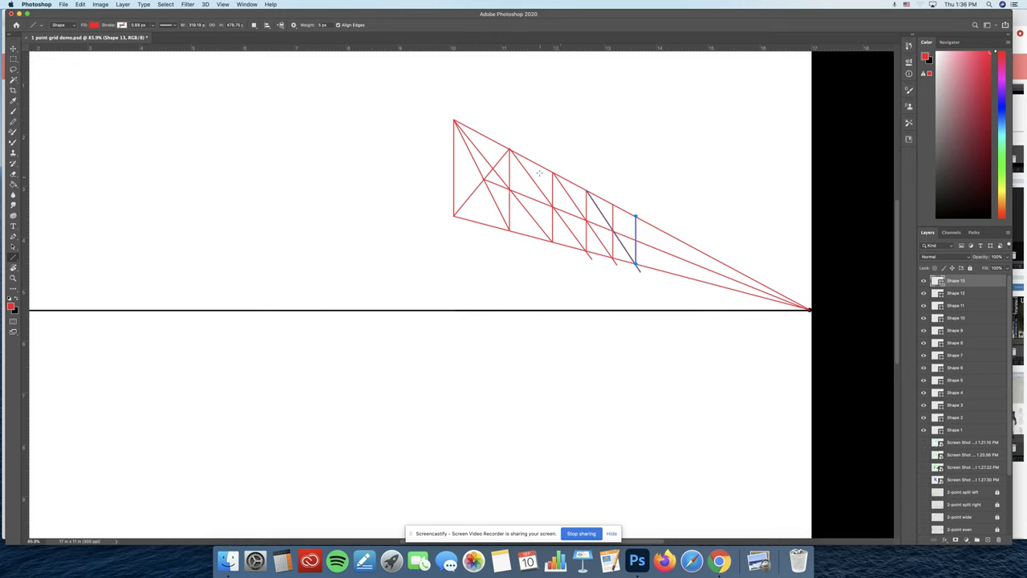
Step: Extend the second panel's sides and centre vertical upward, and use a diagonal and a vanishing-point line to mark one unit above it
left_click_drag(509, 190, 552, 171)
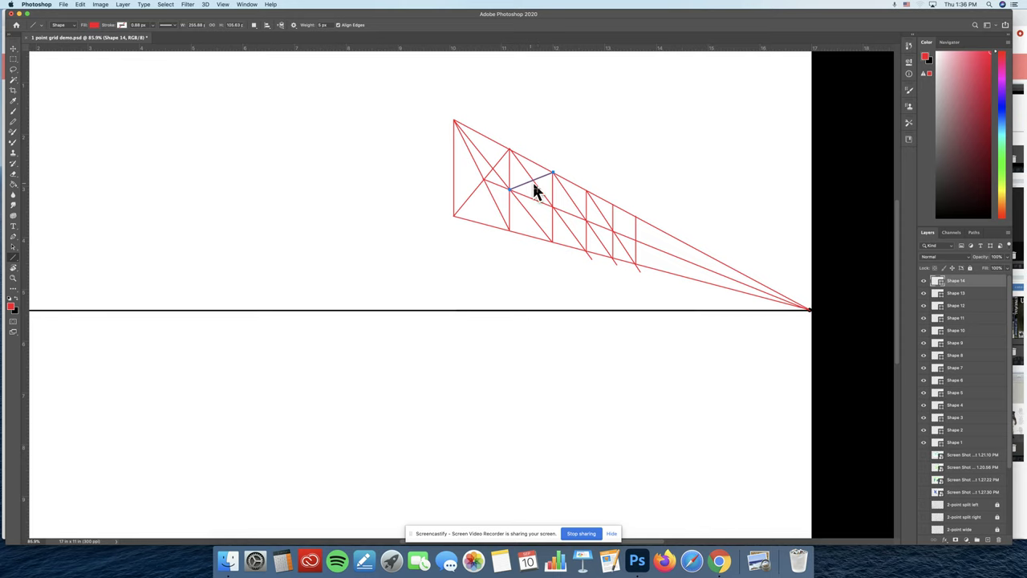
left_click_drag(533, 179, 533, 102)
left_click_drag(509, 148, 508, 97)
left_click_drag(552, 171, 552, 112)
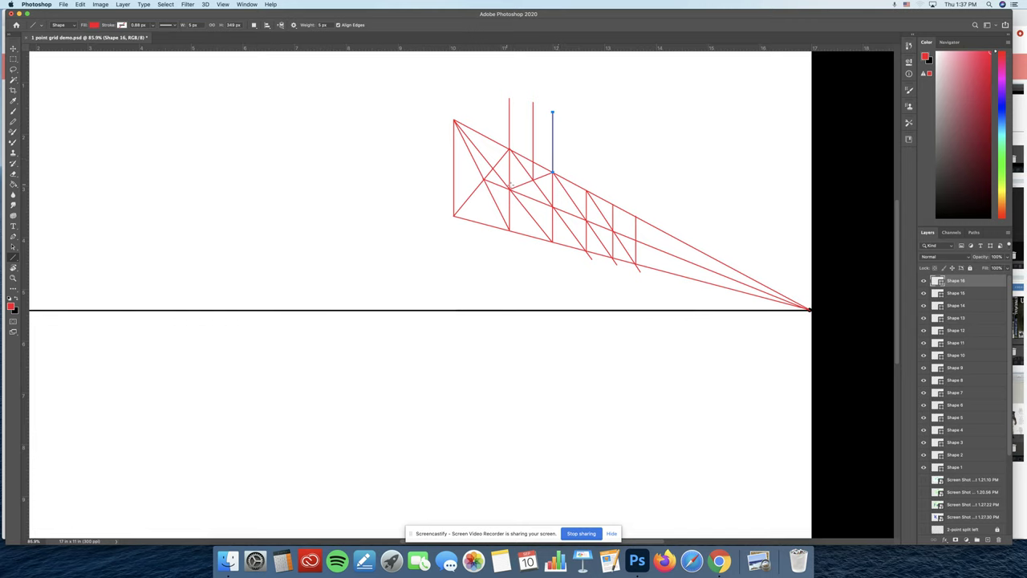
left_click_drag(508, 189, 562, 125)
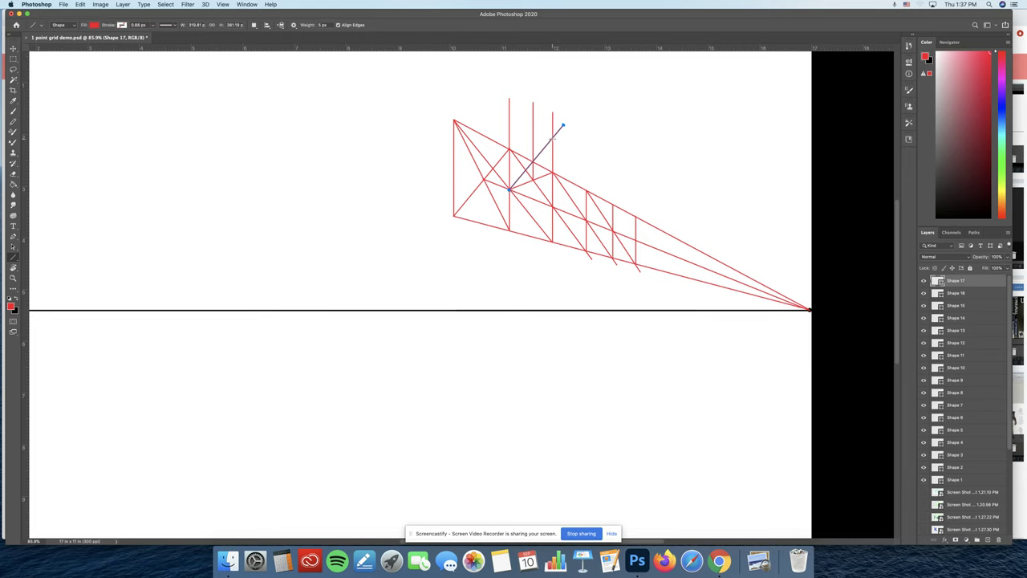
mouse_move(552, 138)
left_mouse_down()
mouse_move(508, 137)
mouse_move(552, 138)
left_mouse_up()
left_click_drag(808, 310, 509, 108)
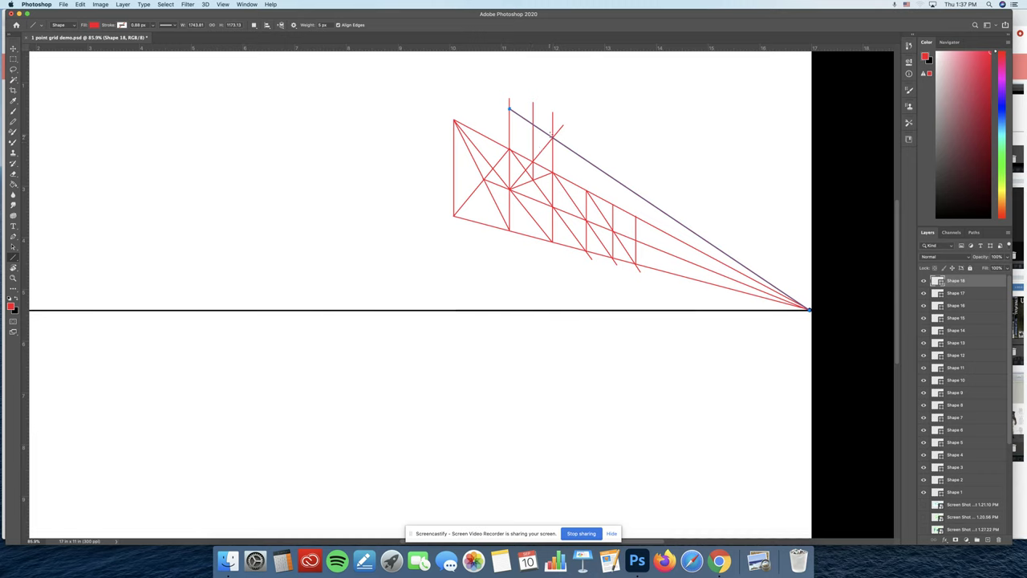
Step: Extend the three verticals higher and draw another diagonal and a vanishing-point line to mark a second unit above the second panel
left_click_drag(551, 171, 551, 75)
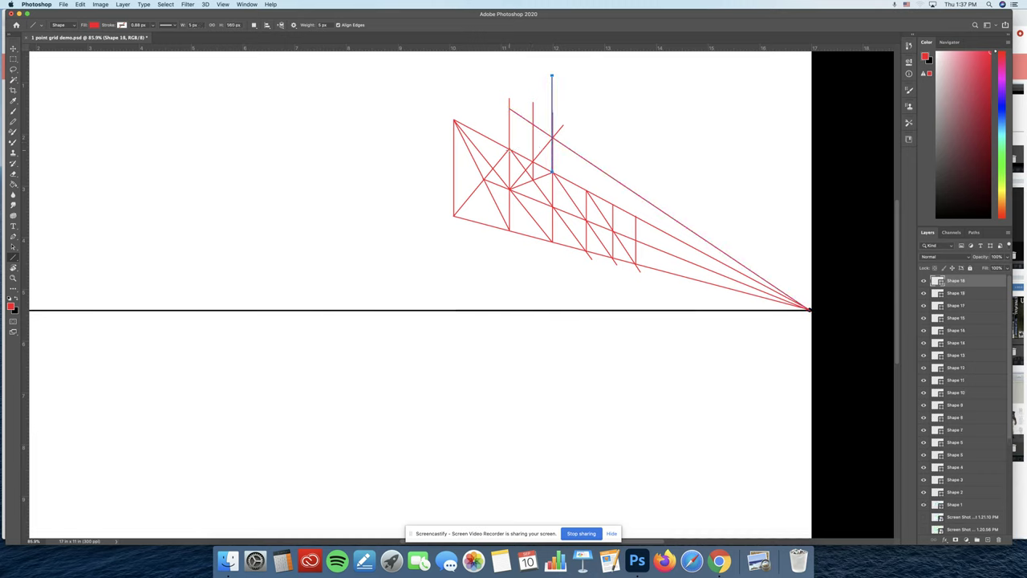
left_click_drag(508, 149, 509, 70)
left_click_drag(532, 160, 532, 73)
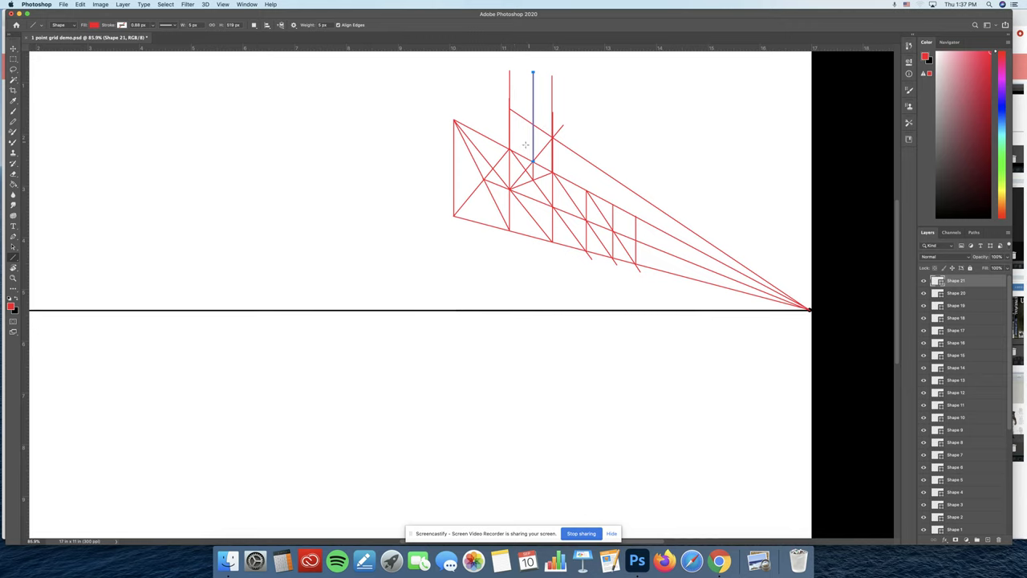
left_click_drag(510, 148, 552, 105)
left_click_drag(809, 308, 510, 72)
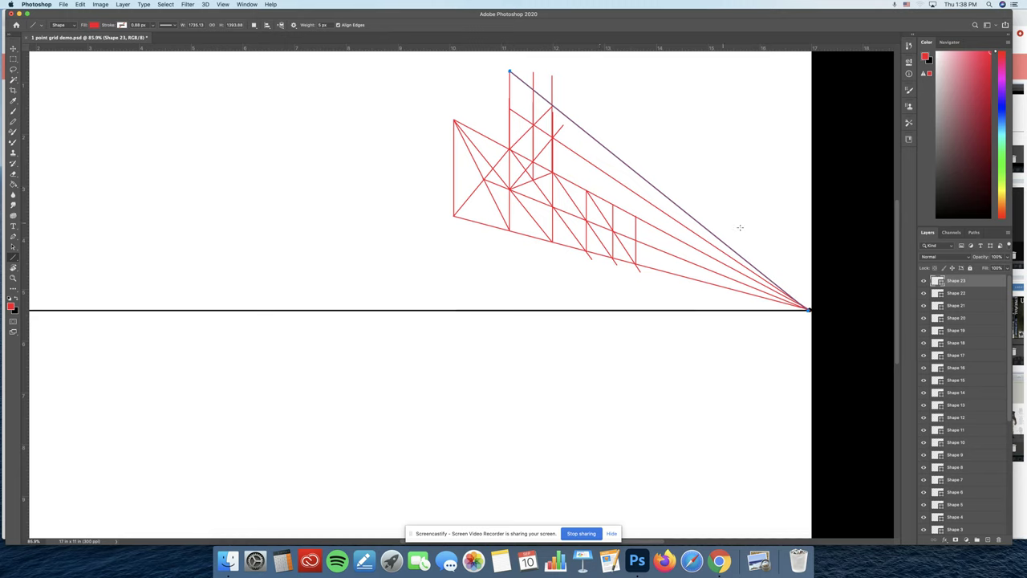
Step: Create a new layer and trace the outer contour of the five-panel base and its tower in black with straight Brush strokes over the red guides
left_click(988, 540)
key("x")
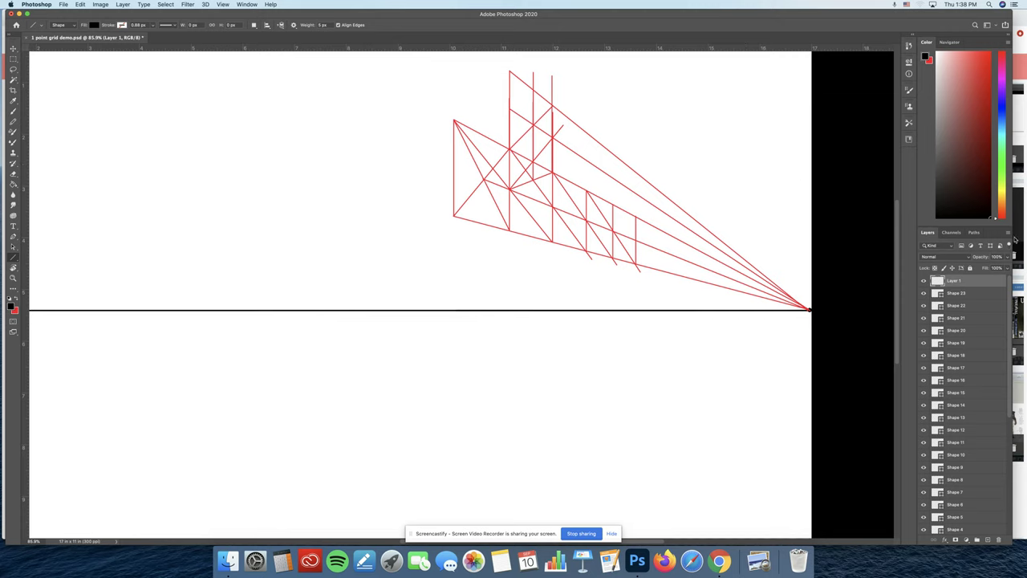
key("b")
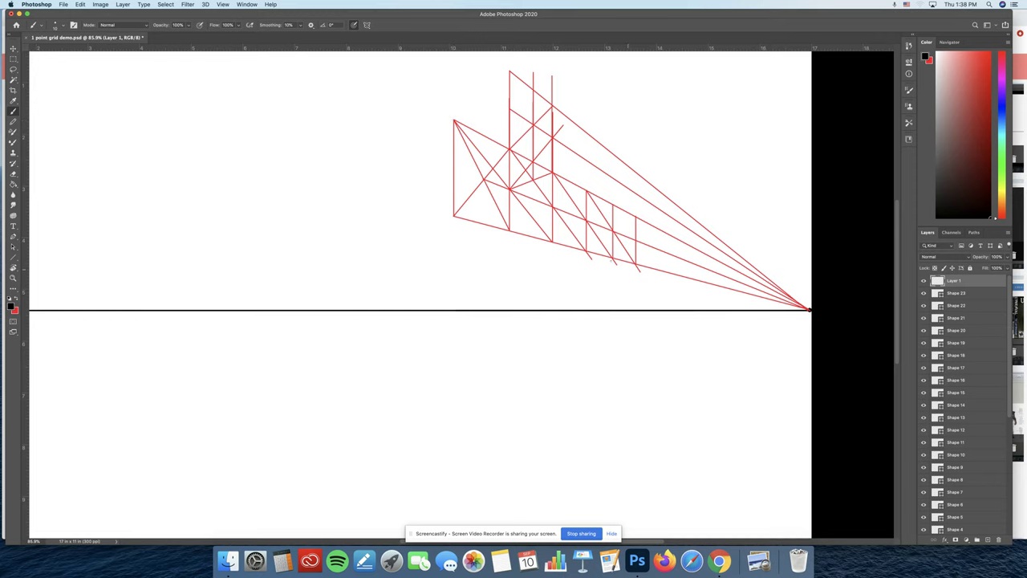
left_click_drag(454, 120, 454, 215)
left_click(637, 263, "shift")
left_click_drag(635, 263, 636, 219)
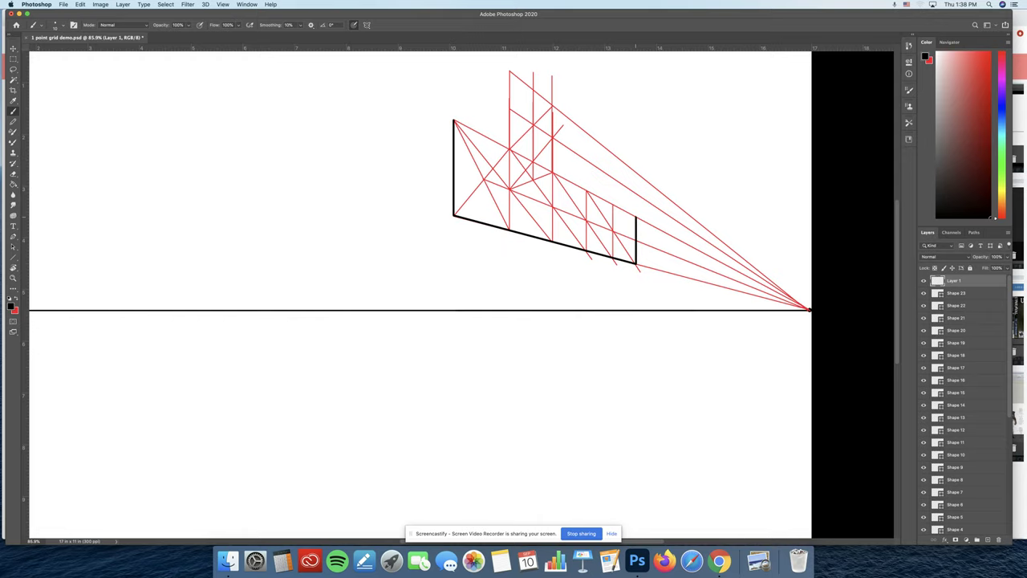
left_click(552, 171, "shift")
left_click_drag(552, 170, 552, 116)
left_click(508, 71, "shift")
left_click_drag(509, 70, 509, 149)
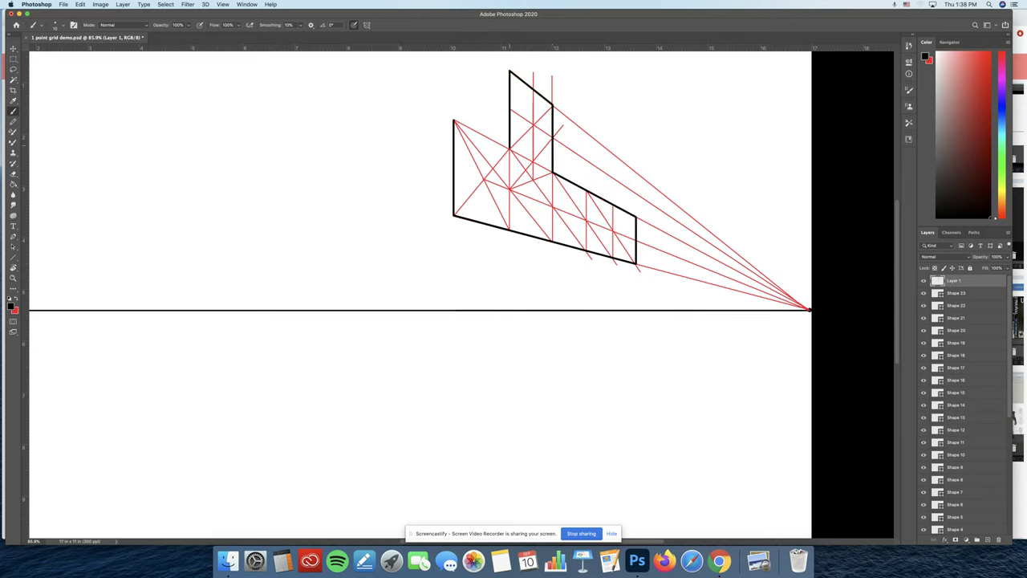
left_click(453, 120, "shift")
Step: Rasterize all the red guide-line shape layers, Shape 1 to Shape 23, and merge them into a single hidden layer
left_click(957, 293)
scroll(969, 309, "down", 3)
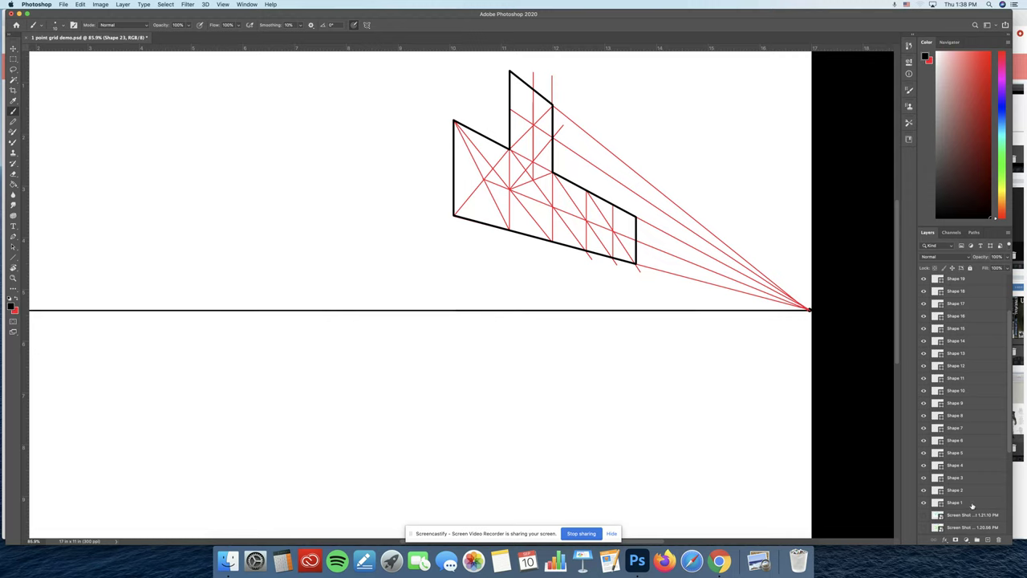
left_click(971, 505, "shift")
right_click(971, 505)
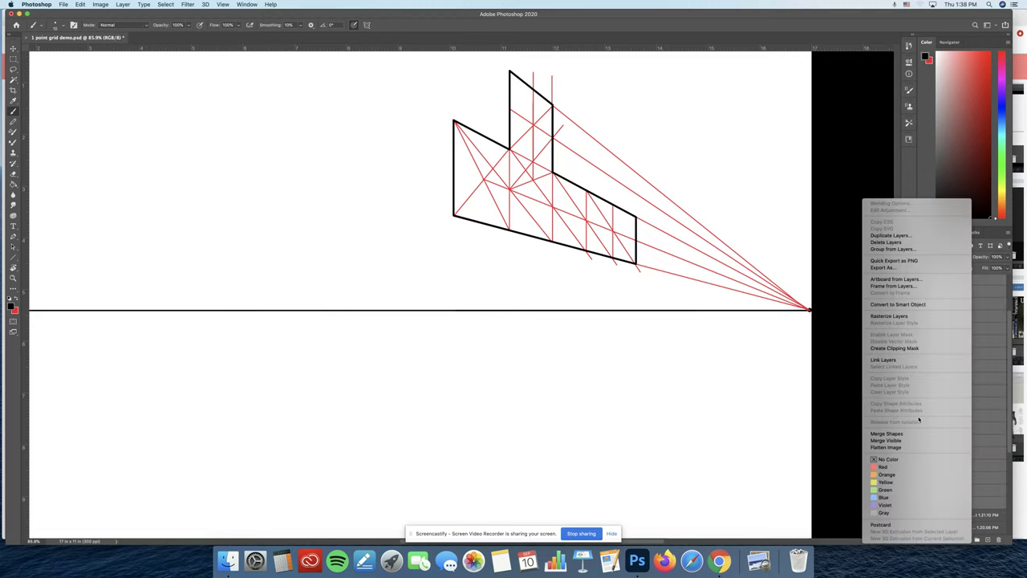
left_click(903, 317)
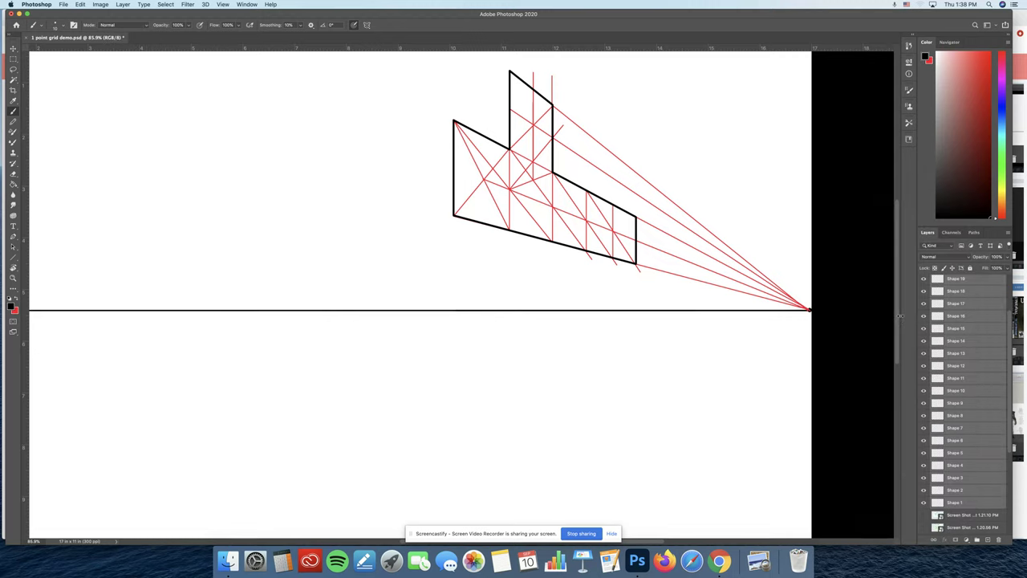
key("super+e")
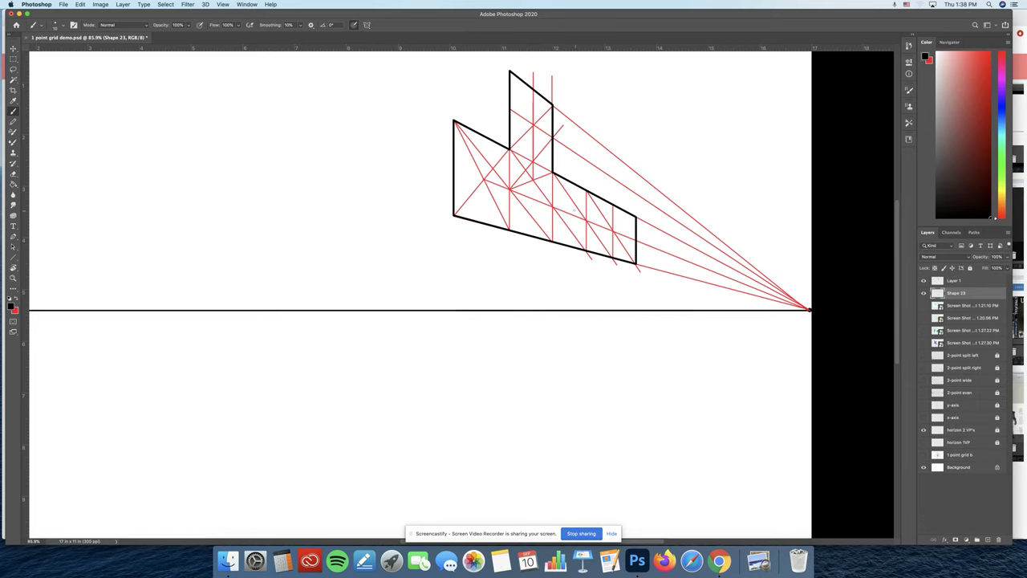
left_click(923, 294)
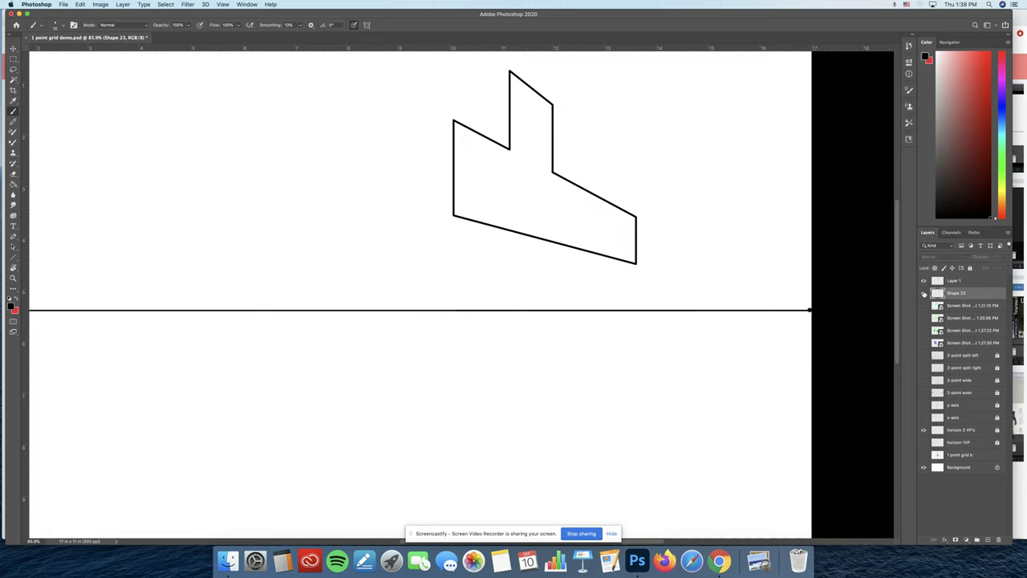
Step: Show the merged red guides and trace the three far vertical dividers of the base panels in black on Layer 1
left_click(924, 294)
left_click(965, 282)
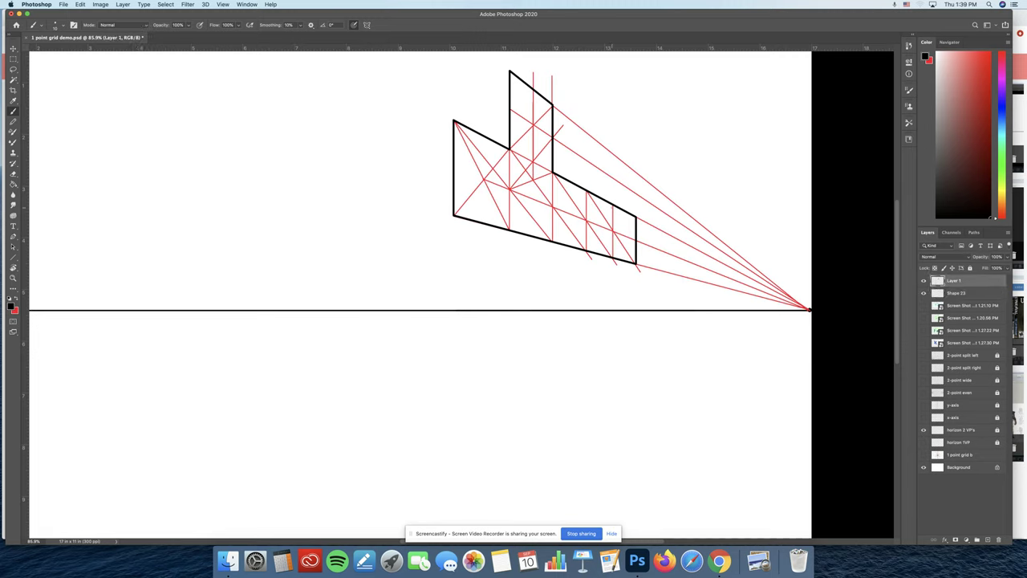
left_click_drag(612, 207, 612, 243)
left_click_drag(587, 199, 587, 247)
left_click_drag(552, 170, 552, 239)
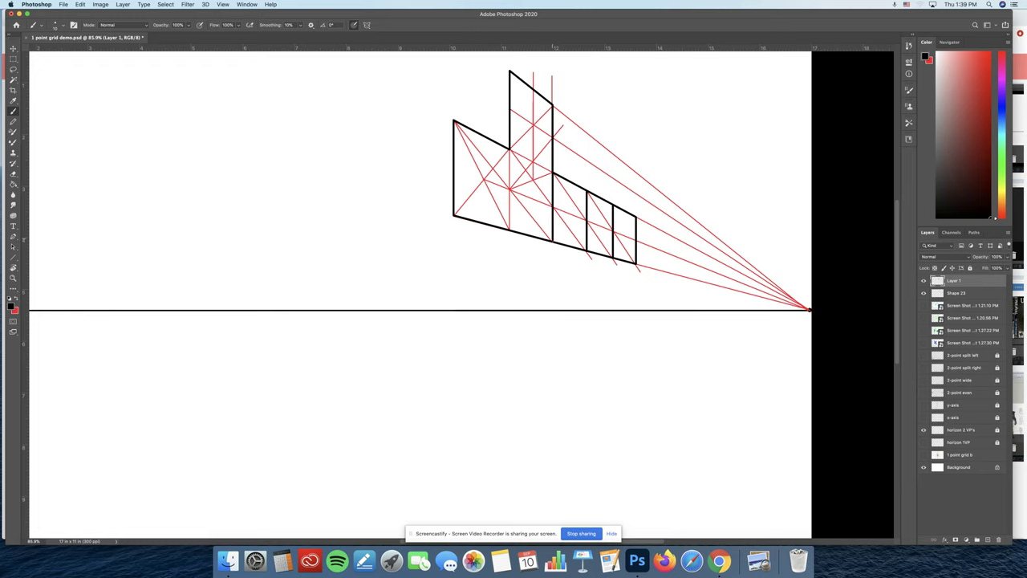
Step: Trace the divider between the first and second panels, the second panel's top edge and the tower's middle line in black
left_click(509, 149, "shift")
left_click_drag(508, 151, 512, 207)
key("super+z")
key("super+z")
mouse_move(508, 150)
left_mouse_down()
mouse_move(510, 231)
mouse_move(510, 149)
left_mouse_up()
key("super+z")
left_click(554, 172, "shift")
left_click(508, 109)
left_click(551, 137, "shift")
Step: Check the black linework without the red guides and delete the merged guide layer Shape 23
left_click(924, 293)
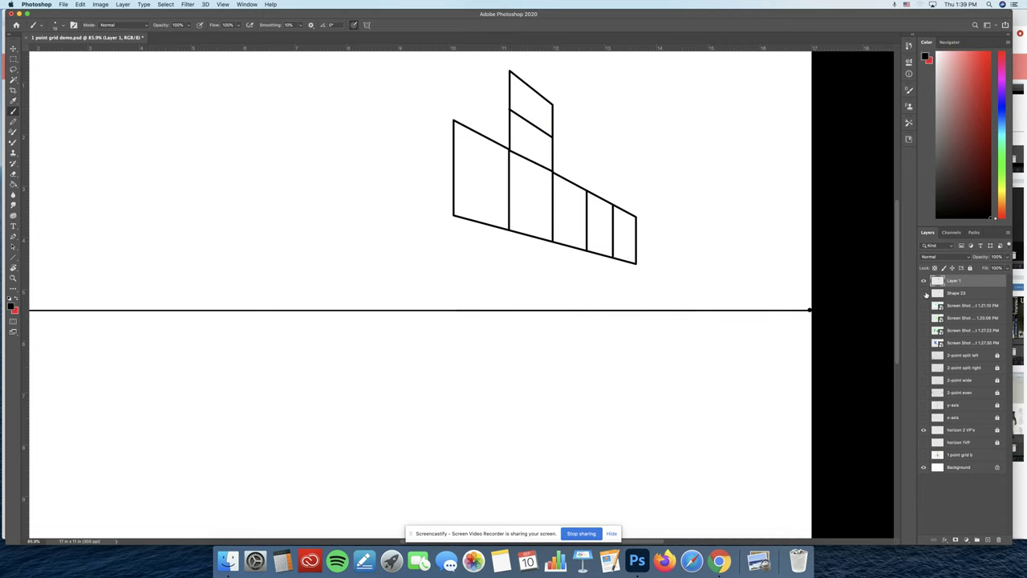
left_click(923, 293)
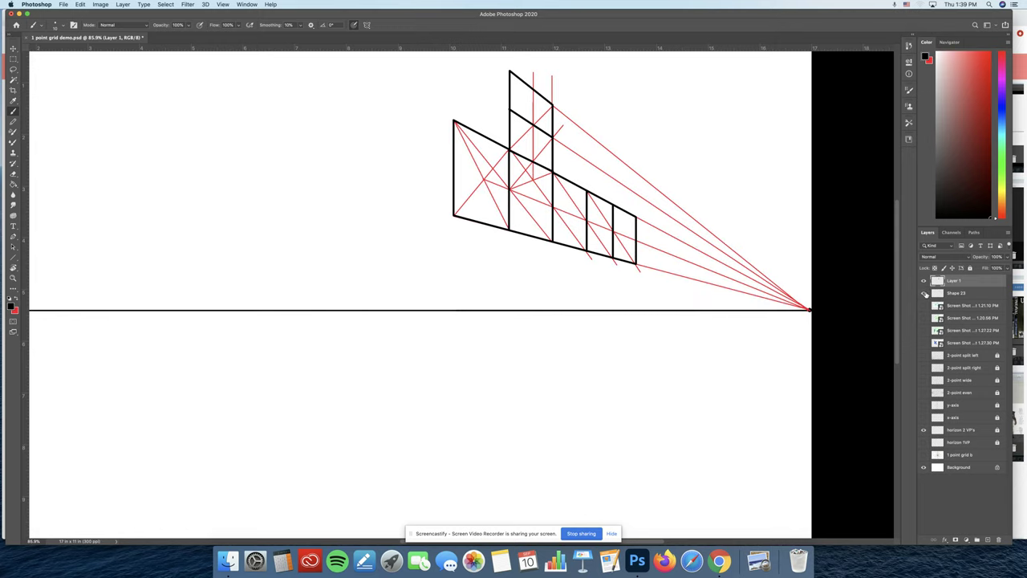
left_click(924, 292)
left_click(950, 295)
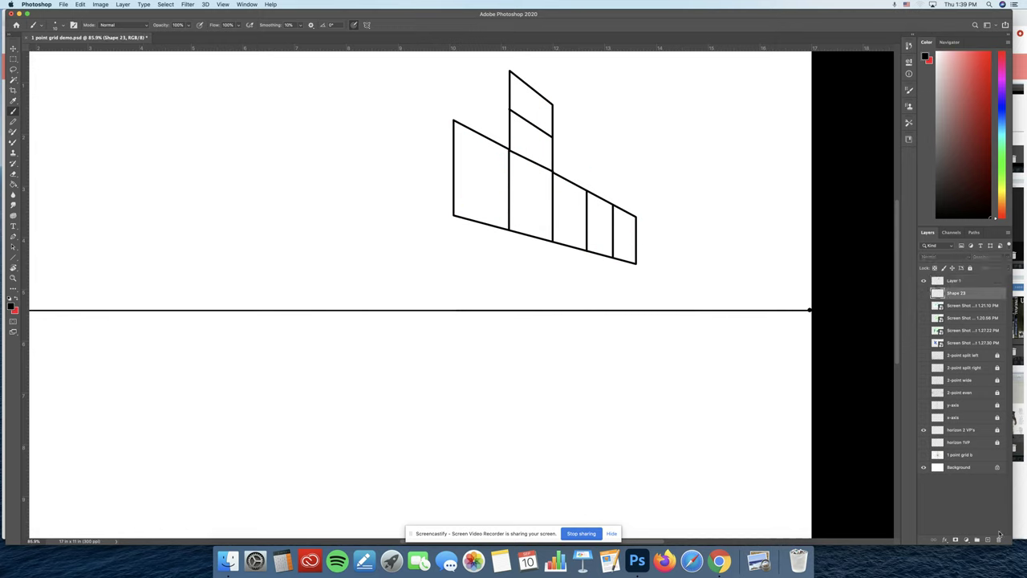
left_click(999, 540)
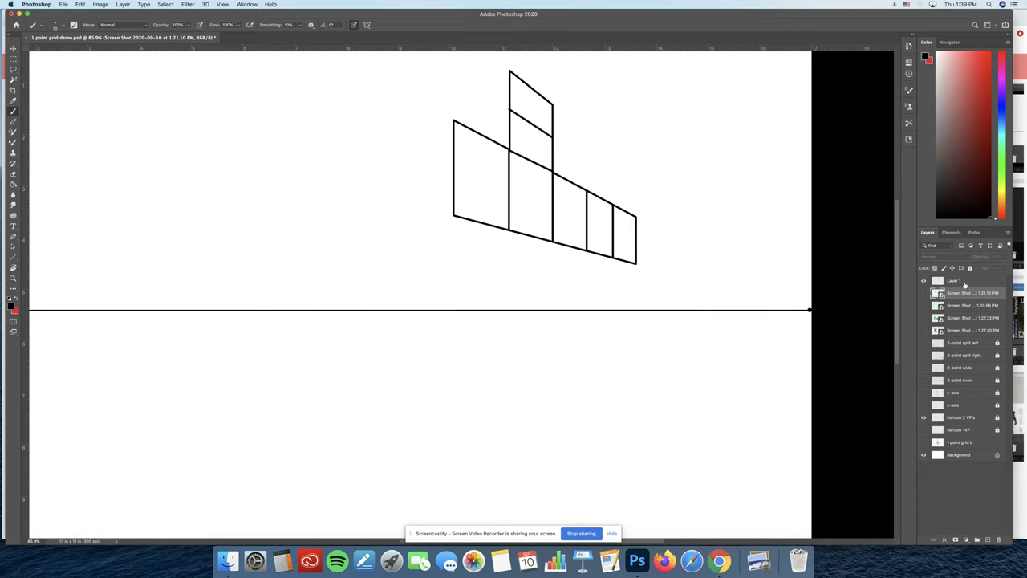
Step: Draw red guide lines to the left vanishing point from the base's front corners, its lower panel divisions and the tower's two near corners
left_click(965, 283)
key("u")
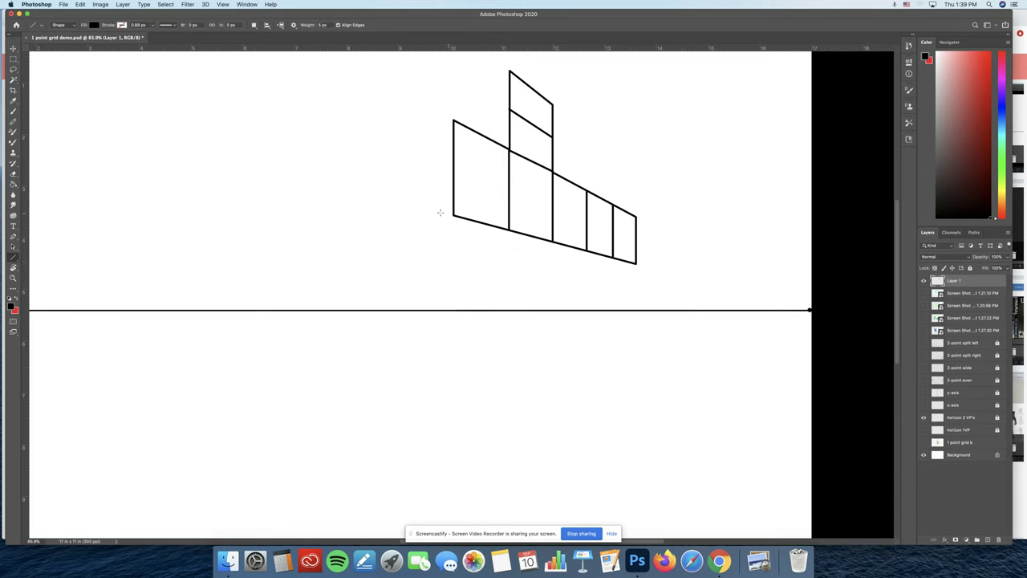
key("x")
left_click_drag(444, 234, 572, 236)
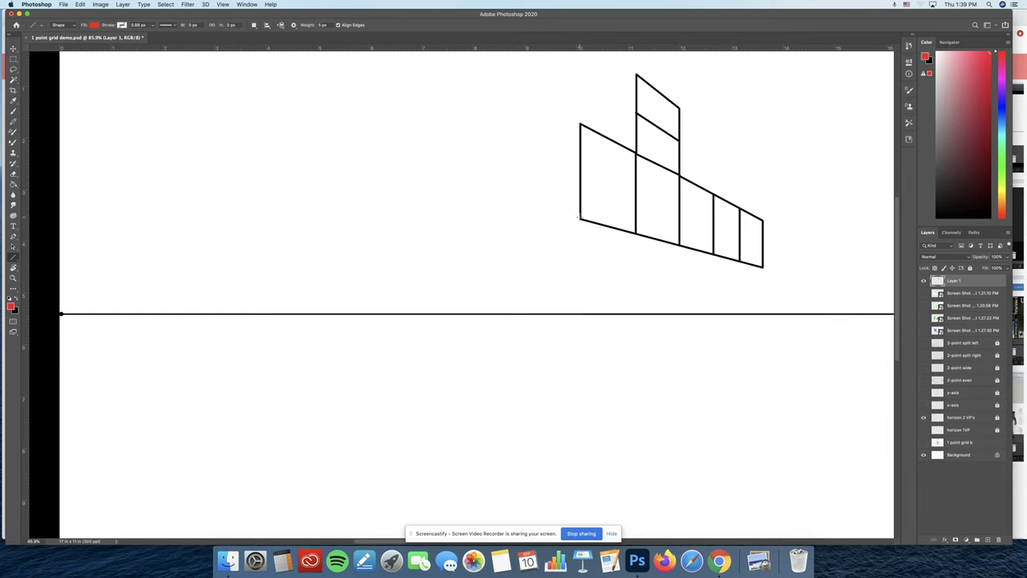
mouse_move(579, 219)
left_mouse_down()
mouse_move(342, 277)
mouse_move(110, 291)
mouse_move(61, 311)
mouse_move(458, 153)
mouse_move(579, 125)
left_mouse_up()
left_click_drag(633, 233, 680, 247)
left_click_drag(678, 245, 60, 313)
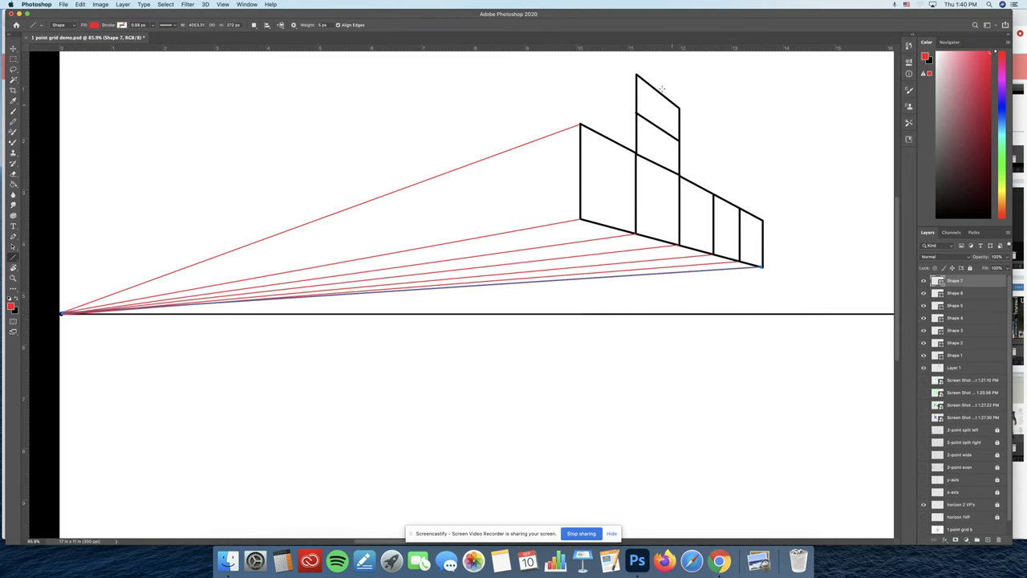
left_click_drag(636, 74, 61, 312)
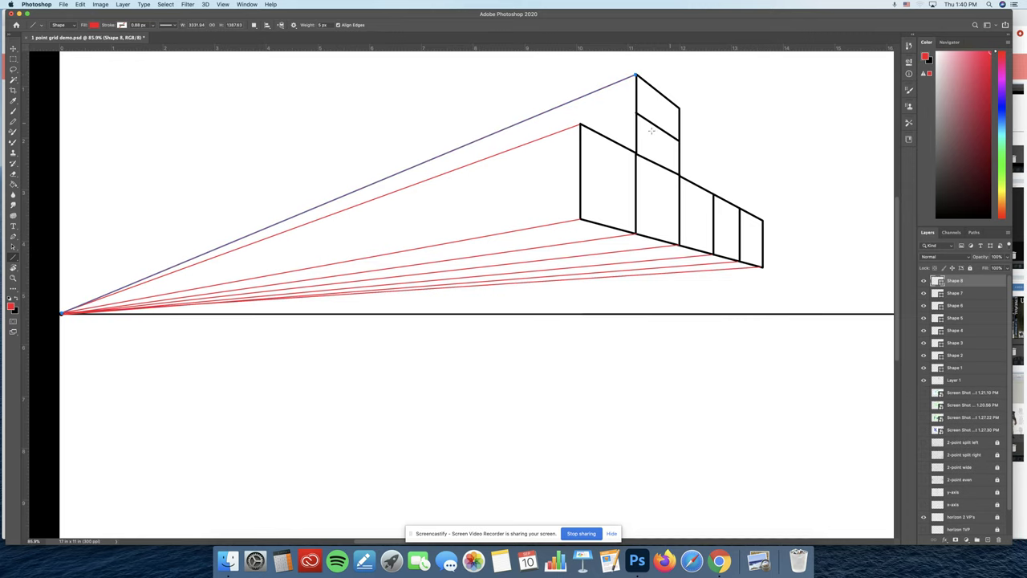
left_click_drag(636, 113, 63, 313)
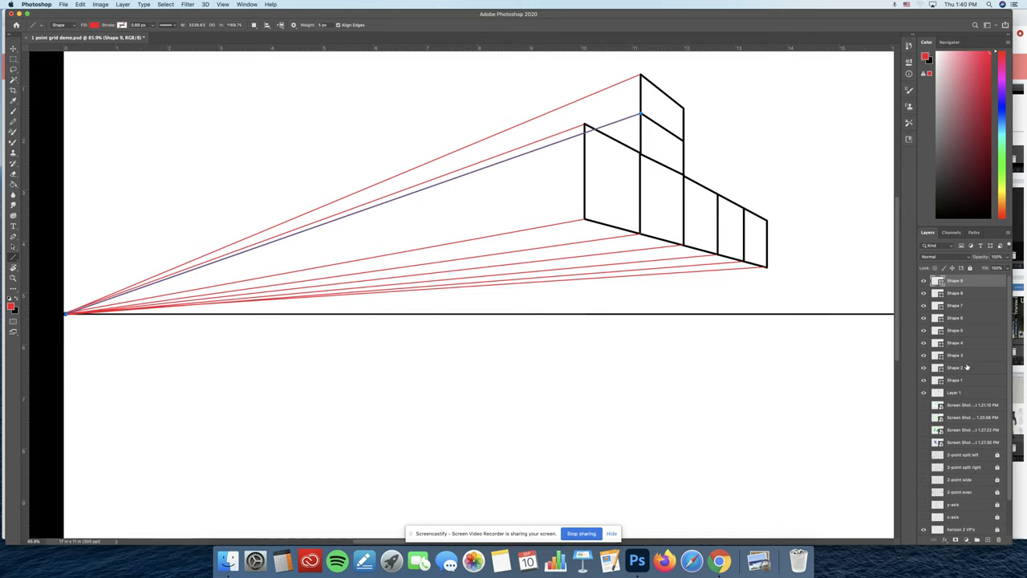
Step: Place Layer 1 above the guides and trace the base's left side face in black with straight Brush strokes
left_click_drag(961, 392, 954, 281)
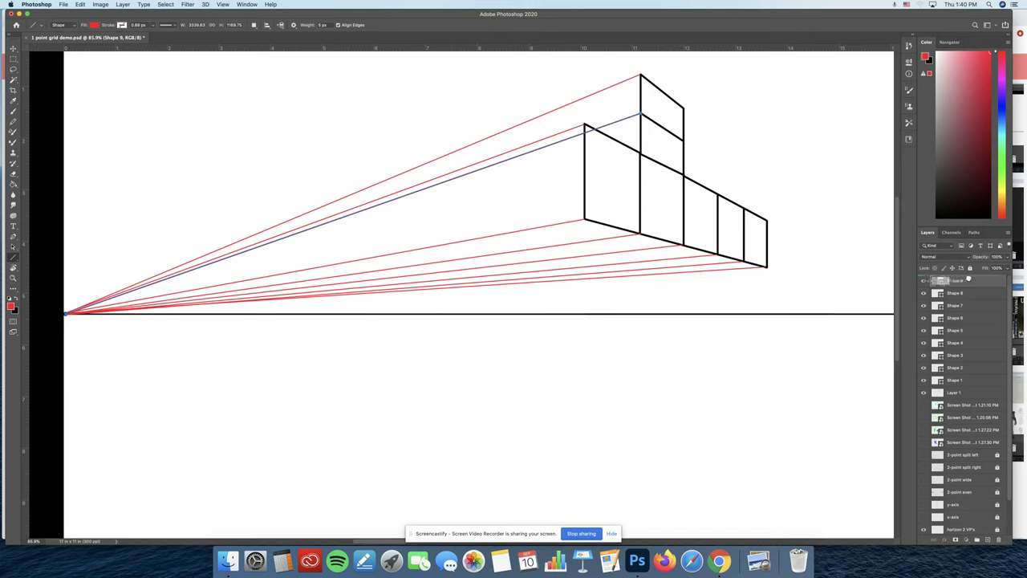
key("b")
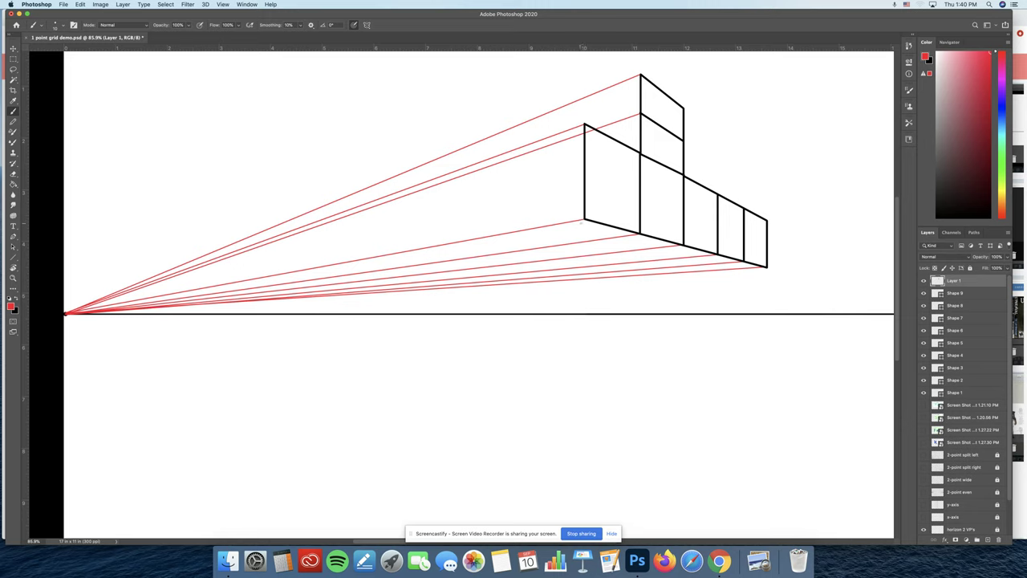
key("x")
left_click_drag(514, 150, 514, 218)
key("super+z")
mouse_move(580, 125)
left_mouse_down()
mouse_move(499, 147)
mouse_move(504, 227)
left_mouse_up()
key("super+z")
left_click(583, 218, "shift")
left_click(503, 153)
left_click(584, 124, "shift")
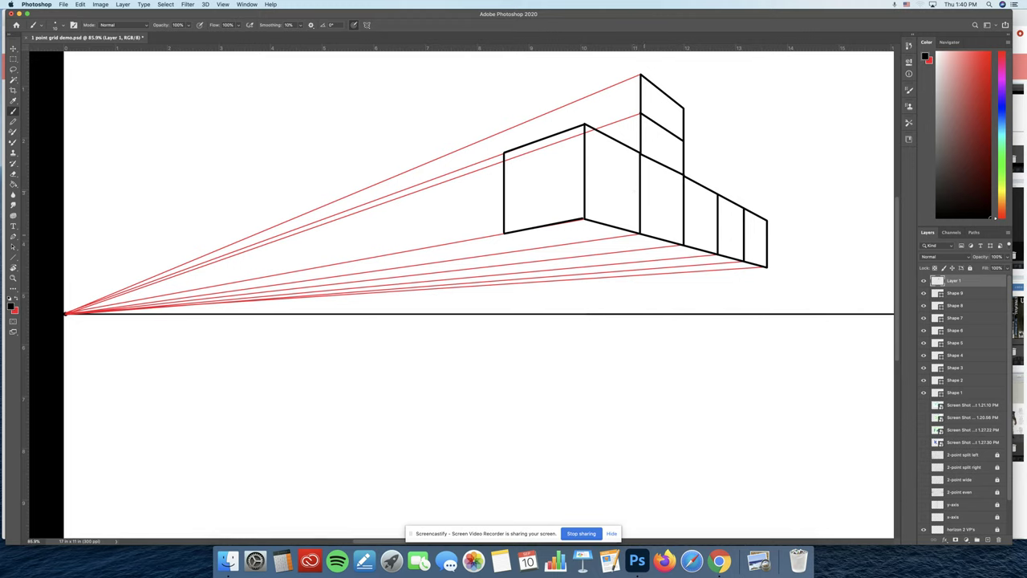
Step: Draw a red guide line from the left side face's lower back corner to the right vanishing point
key("u")
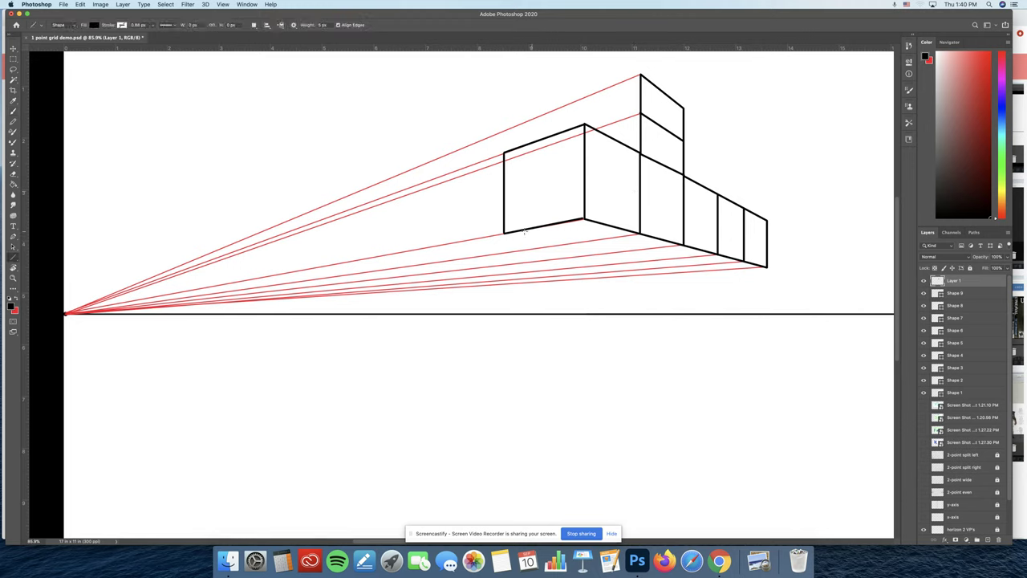
mouse_move(503, 233)
left_mouse_down()
mouse_move(802, 239)
mouse_move(698, 272)
mouse_move(953, 279)
mouse_move(972, 311)
mouse_move(817, 315)
left_mouse_up()
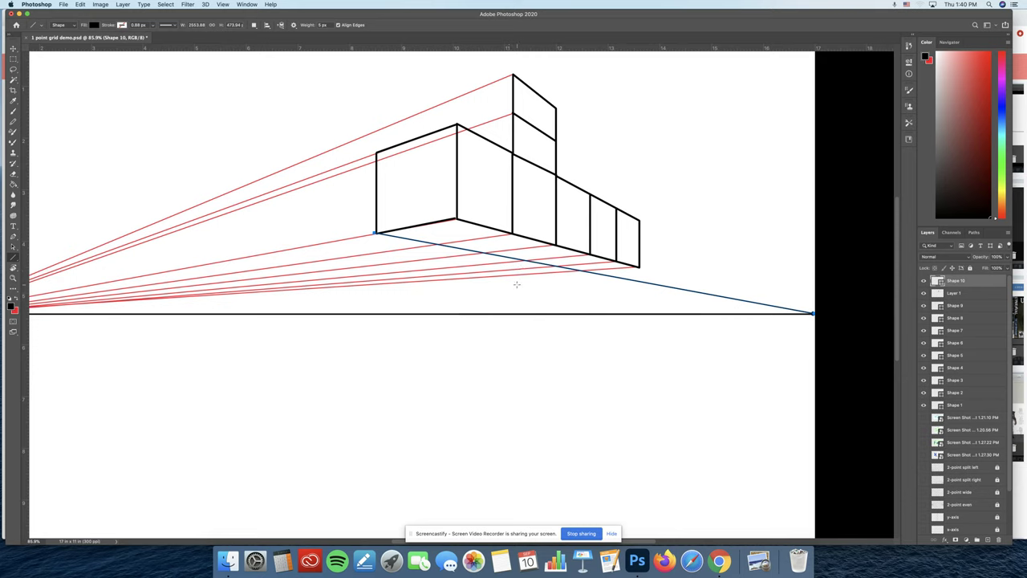
key("super+z")
key("x")
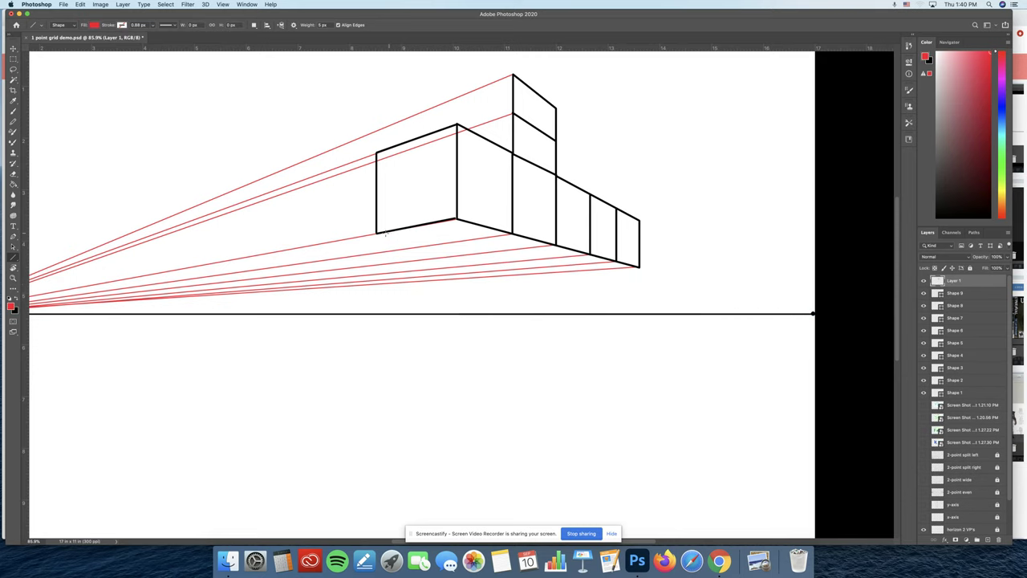
mouse_move(376, 233)
left_mouse_down()
mouse_move(817, 258)
mouse_move(813, 313)
left_mouse_up()
Step: Bring Layer 1 above the new guide and trace the underside's long back edge and its short end edge in black
double_click(959, 280)
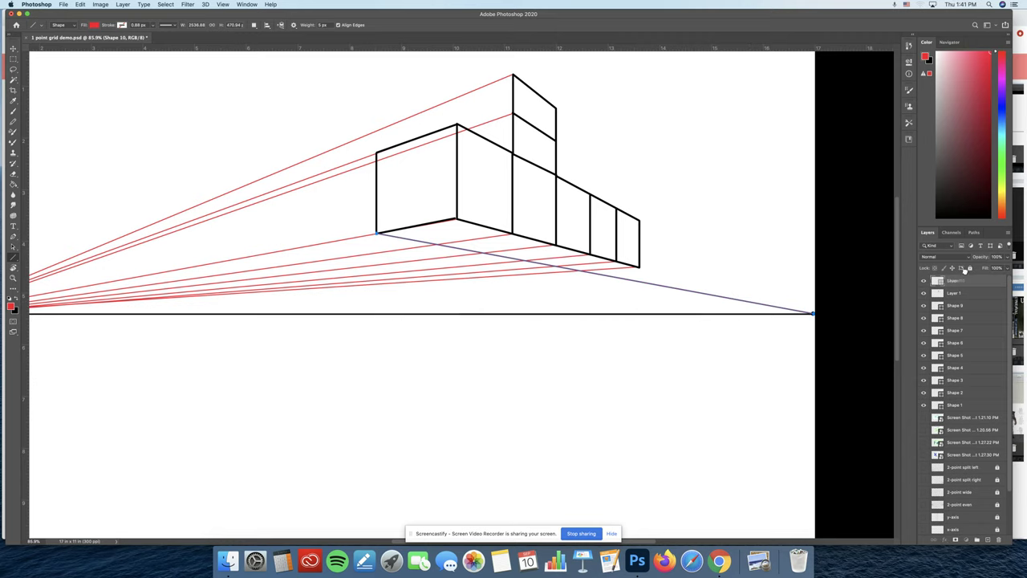
key("Return")
key("z")
left_click_drag(458, 252, 503, 269)
key("b")
key("x")
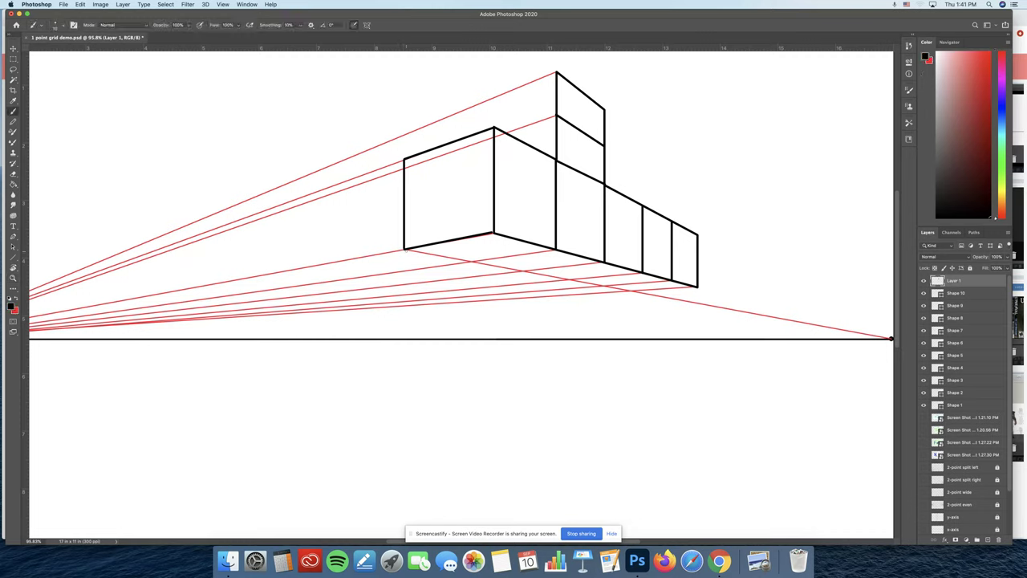
left_click(632, 278, "shift")
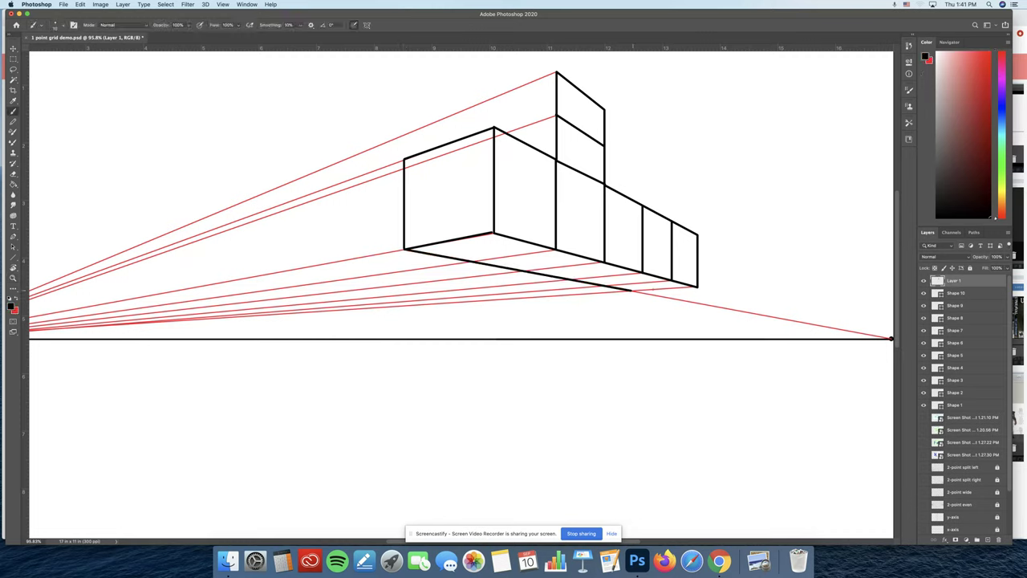
left_click(698, 287, "shift")
Step: Trace the four panel divisions across the underside in black along the left vanishing-point guides
left_click(603, 285, "shift")
left_click(573, 280, "shift")
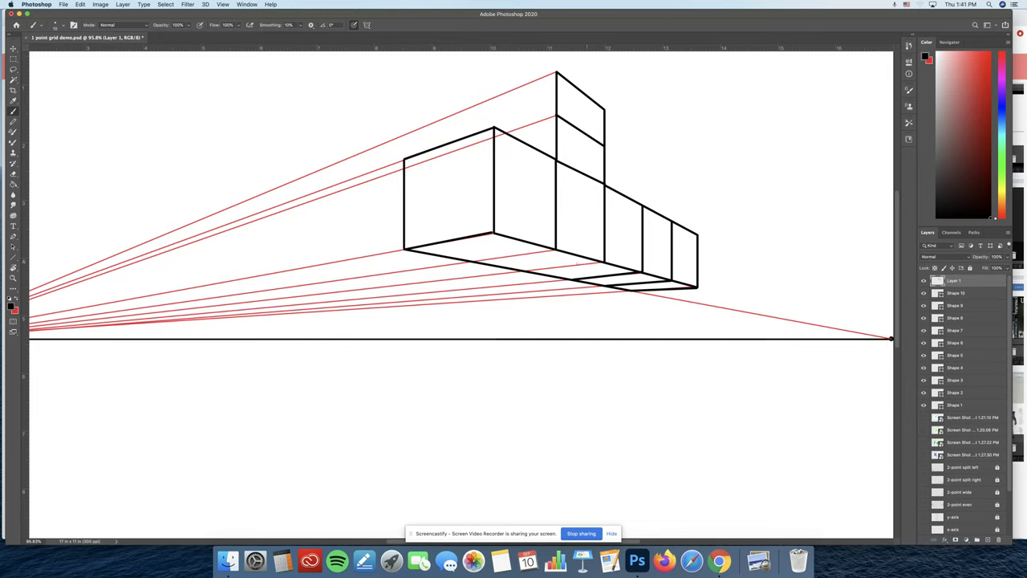
left_click(603, 261)
left_click(525, 272, "shift")
left_click(473, 263, "shift")
scroll(501, 254, "up", 2)
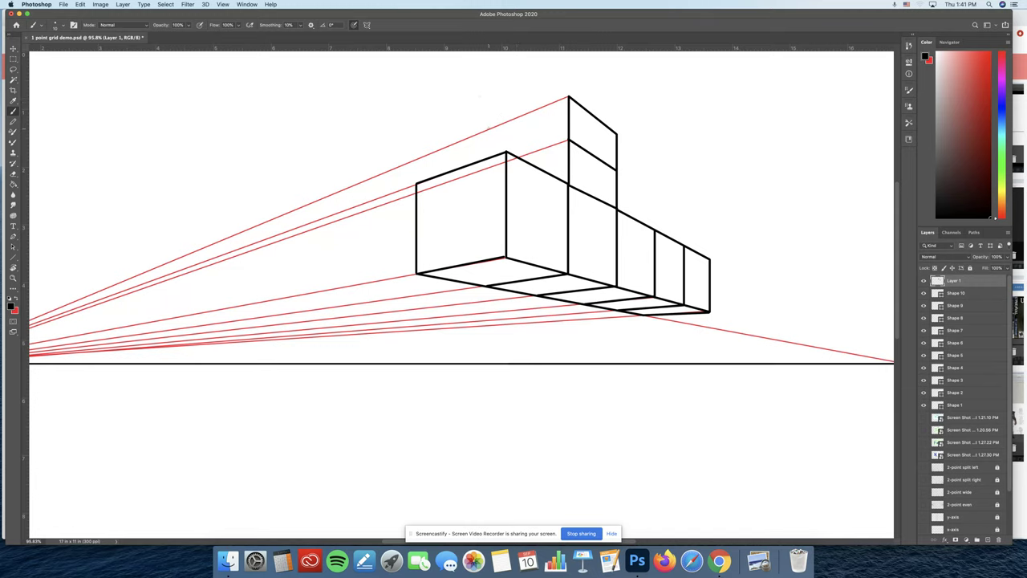
left_click_drag(487, 129, 487, 150, "shift")
key("super+z")
left_click_drag(532, 111, 532, 165, "shift")
key("super+z")
mouse_move(482, 296)
left_mouse_down()
mouse_move(491, 265)
mouse_move(476, 285)
left_mouse_up()
key("super+z")
Step: Draw a red vertical guide from the back end of the first underside division up to the tower's top vanishing-point guide
key("u")
key("x")
left_click_drag(486, 287, 486, 130)
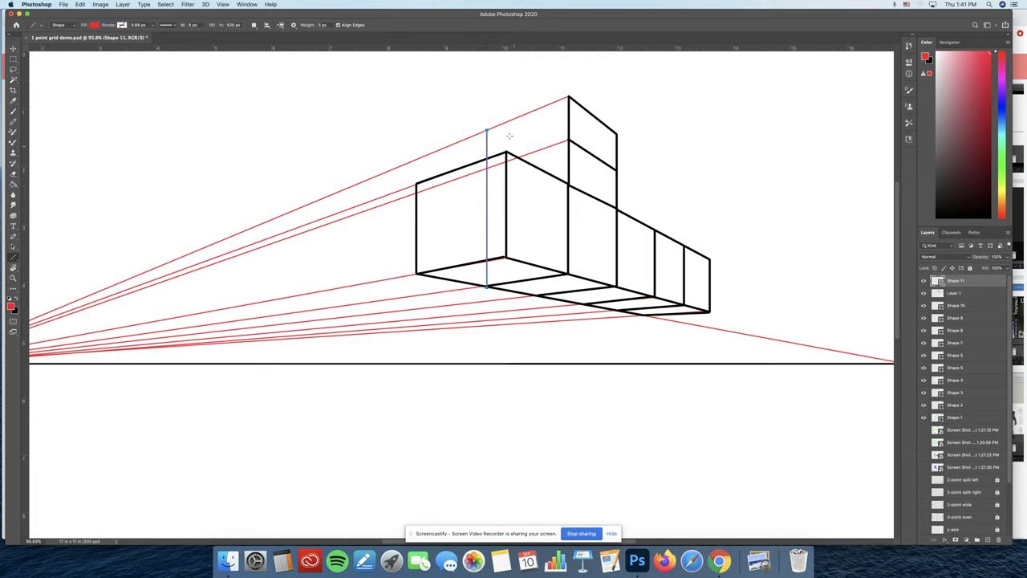
Step: Place Layer 1 above the guides and trace the tower's left side face and its middle division in black
key("b")
left_click_drag(988, 292, 988, 281)
key("x")
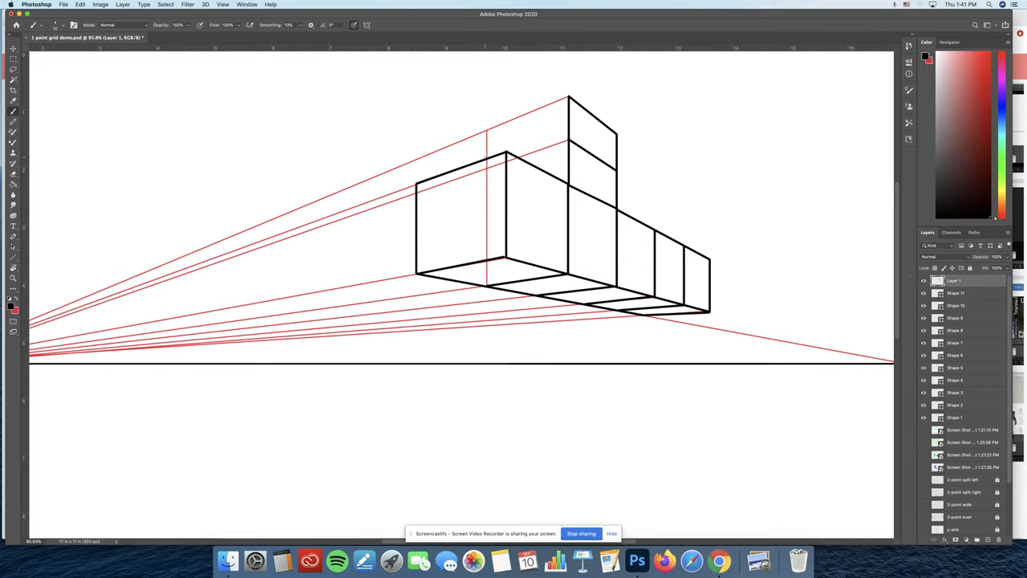
left_click_drag(486, 158, 486, 130)
left_click(568, 97, "shift")
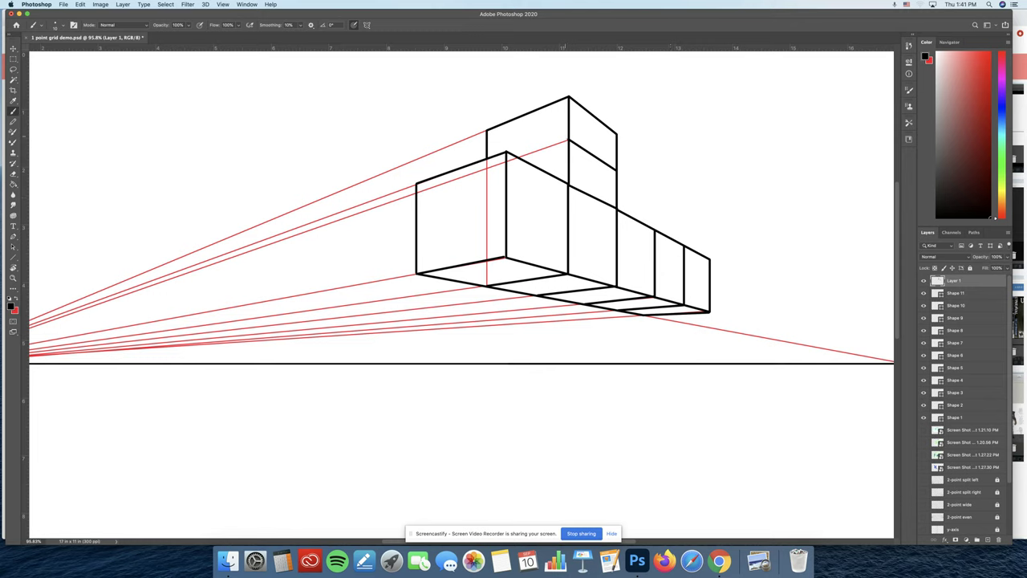
left_click(506, 153)
left_click(568, 141, "shift")
Step: Delete all the red guide-line layers, Shape 1 to Shape 11
left_click(953, 294)
left_click(979, 418)
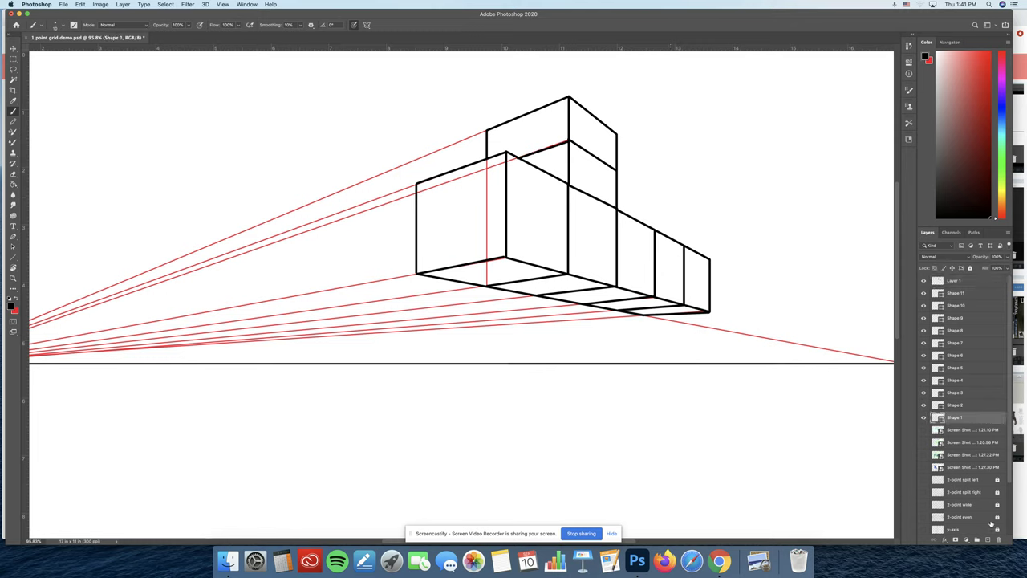
left_click(999, 539)
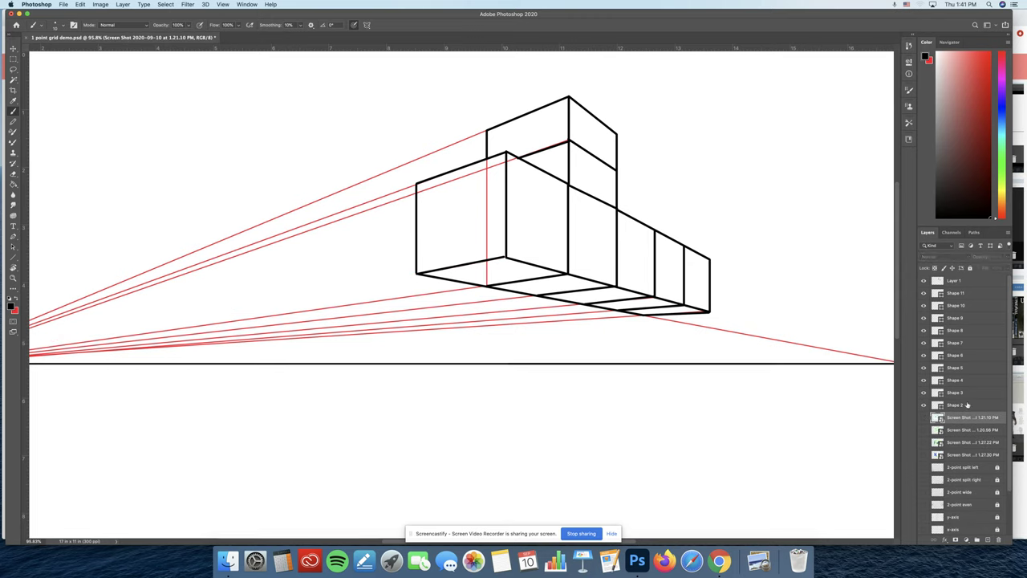
left_click(955, 295)
left_click(997, 539)
left_click(998, 540)
left_click(997, 540)
left_click(997, 540)
left_click(998, 541)
left_click(999, 542)
left_click(998, 542)
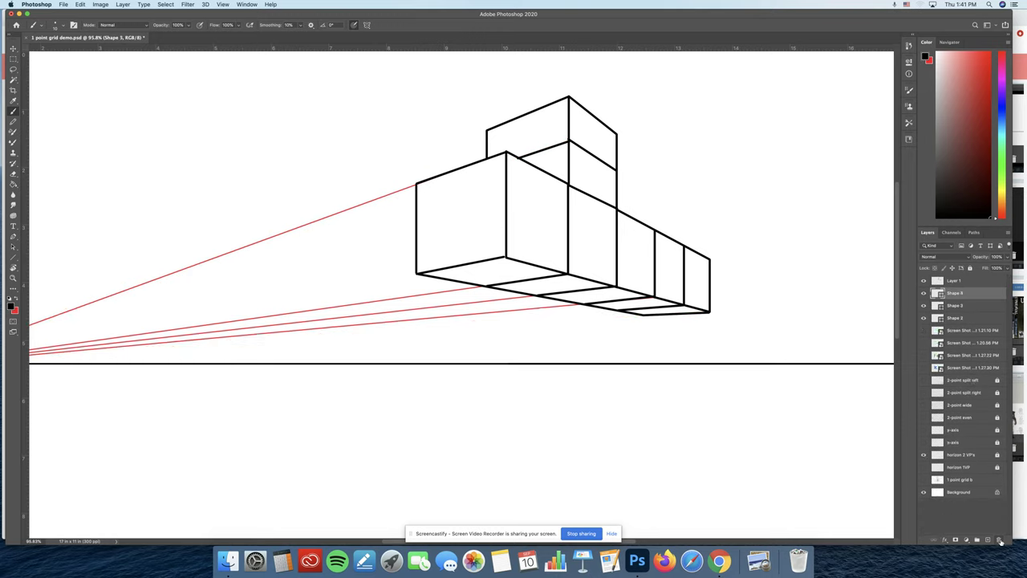
left_click(999, 541)
left_click(999, 542)
left_click(998, 541)
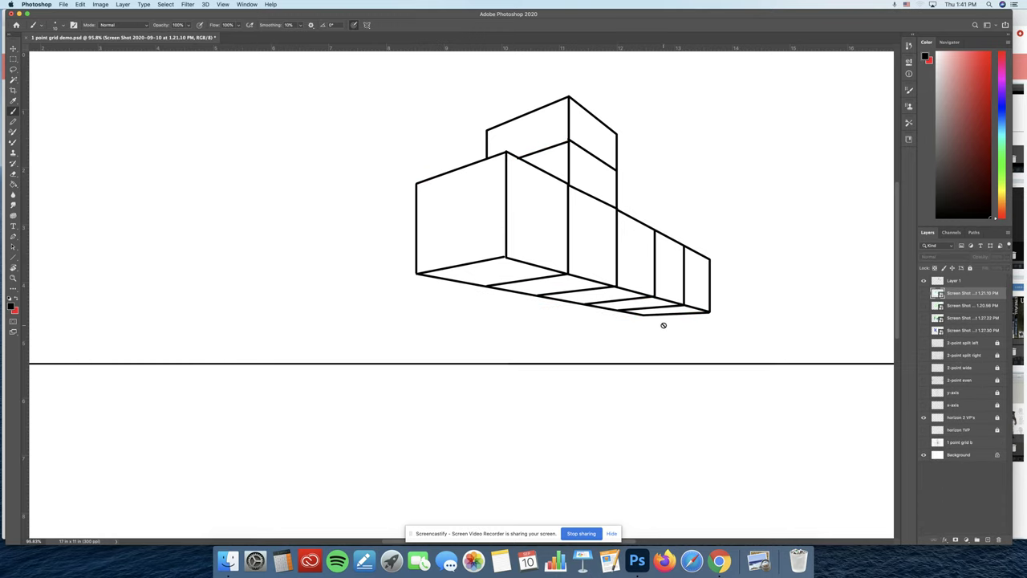
Step: Delete Layer 1 with the finished block drawing, add a new empty layer, and make red the drawing colour
left_click_drag(745, 380, 562, 366)
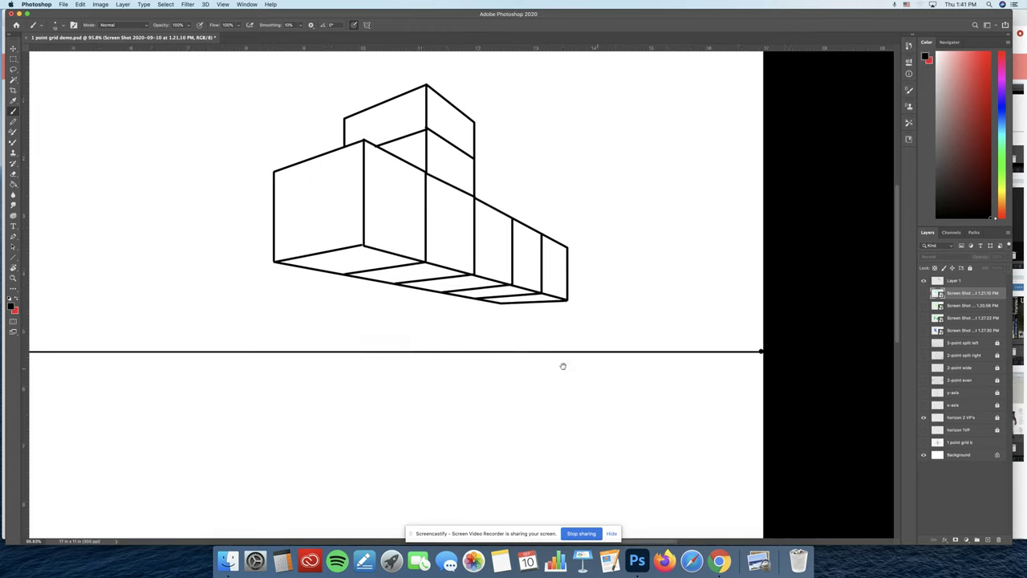
scroll(562, 365, "down", 5)
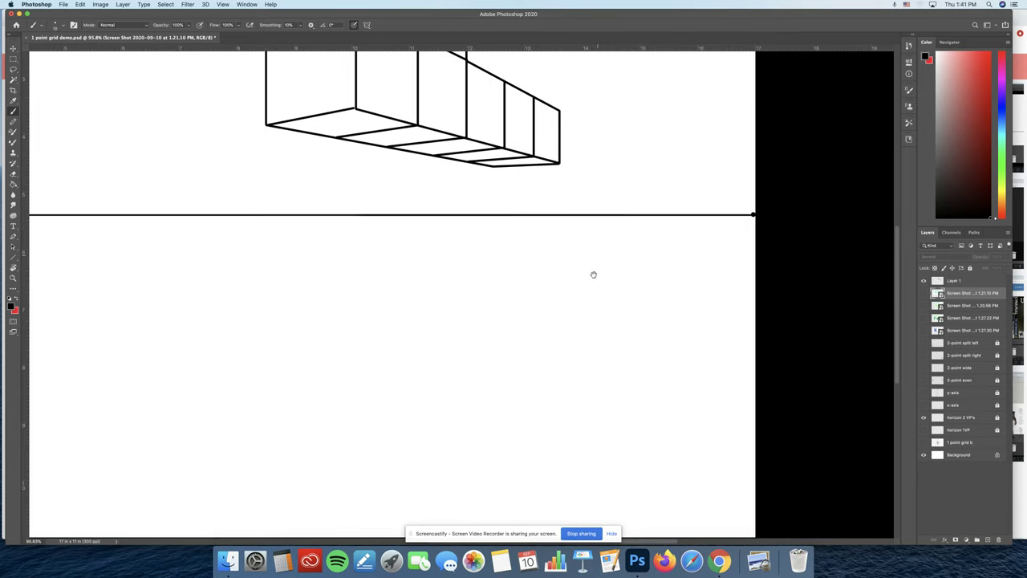
scroll(594, 275, "down", 2)
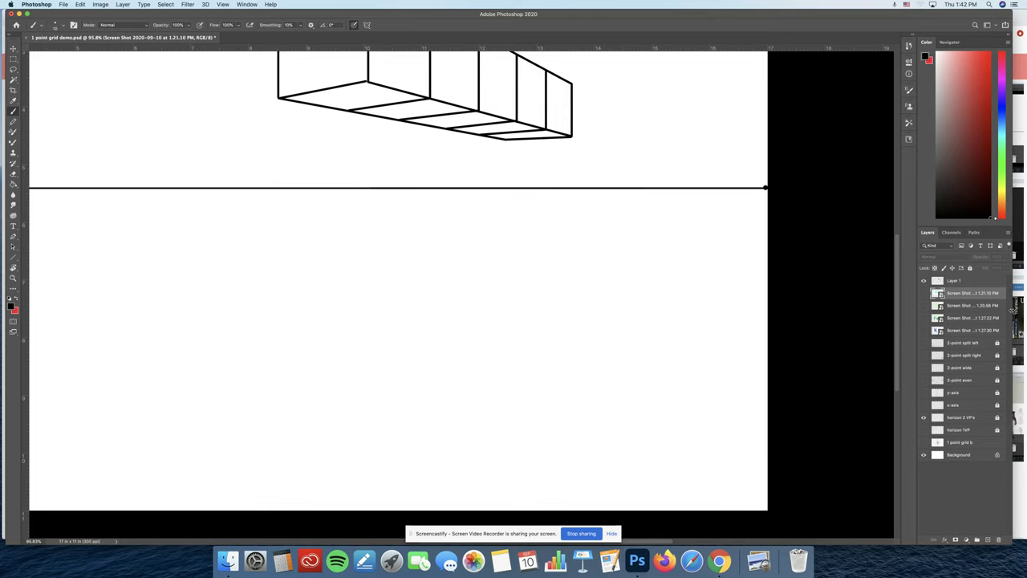
left_click(974, 283)
key("u")
key("x")
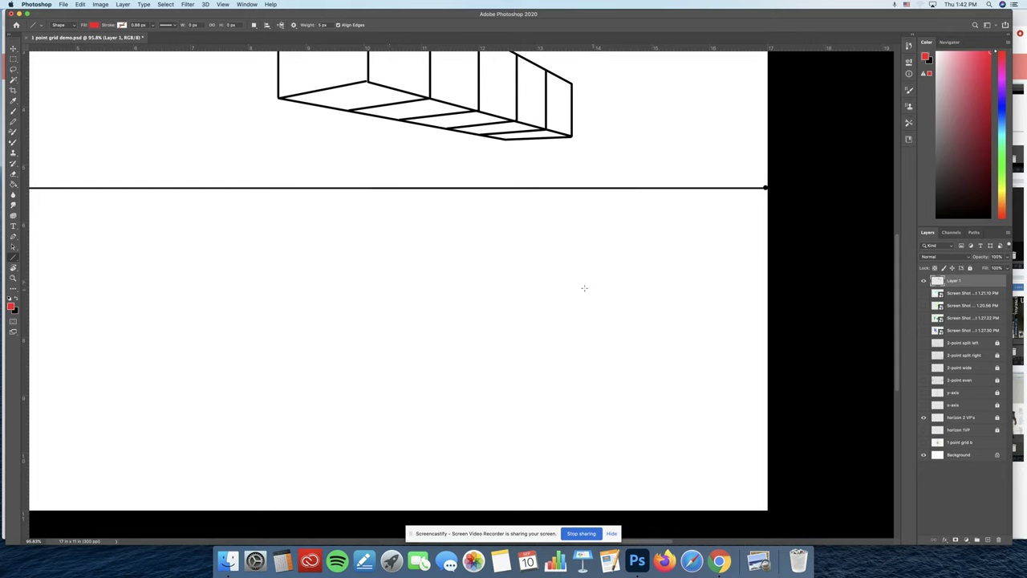
key("b")
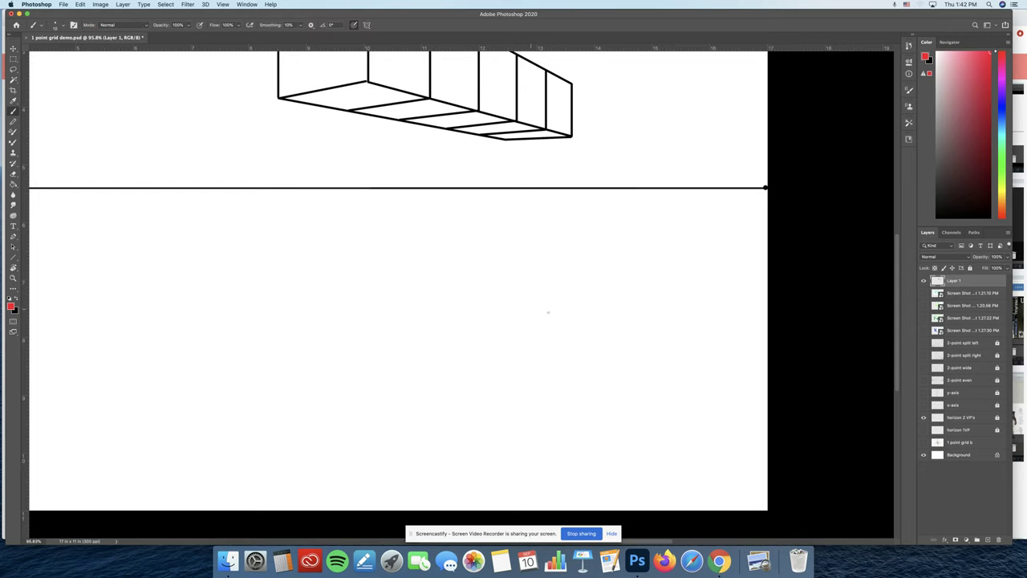
left_click(643, 309, "shift")
key("super+z")
left_click_drag(618, 284, 601, 301)
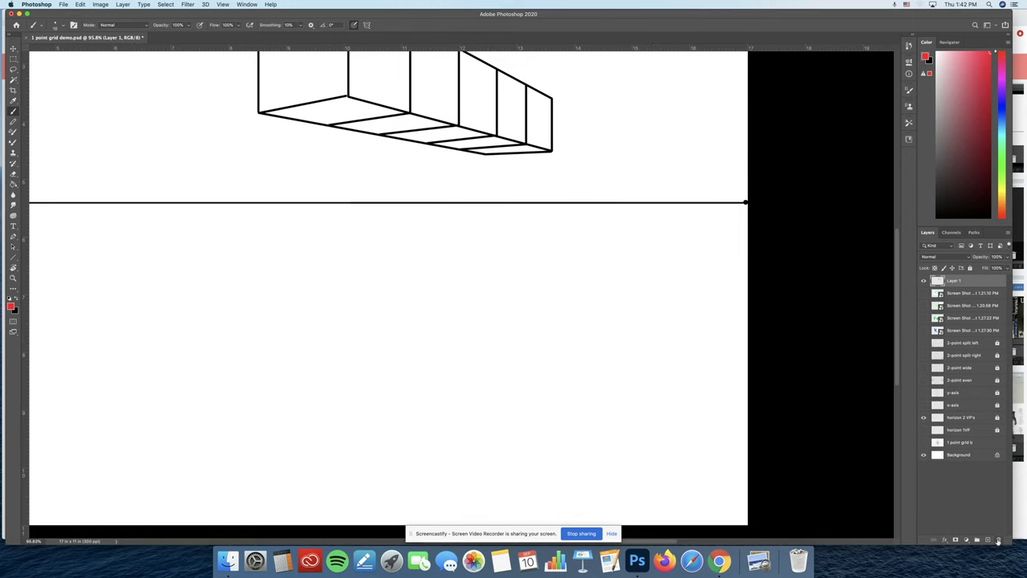
left_click(998, 540)
left_click(987, 540)
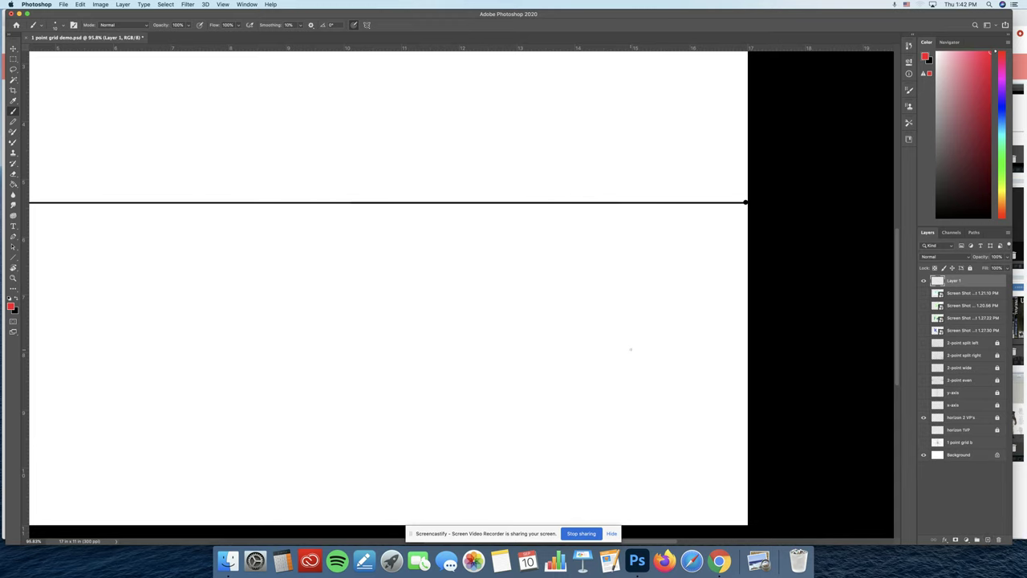
left_click_drag(443, 331, 556, 332)
left_click_drag(439, 331, 614, 294)
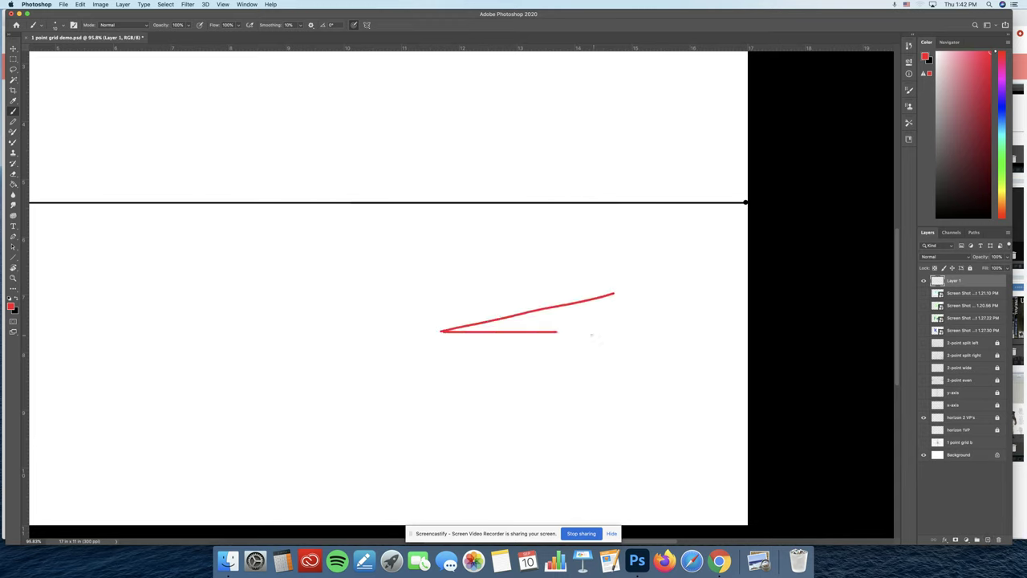
left_click_drag(557, 331, 637, 293)
key("super+z")
key("super+z")
key("super+z")
key("super+z")
Step: Draw a red floor tile below the horizon using a horizontal front edge, two guides to the right vanishing point and a horizontal back edge
key("u")
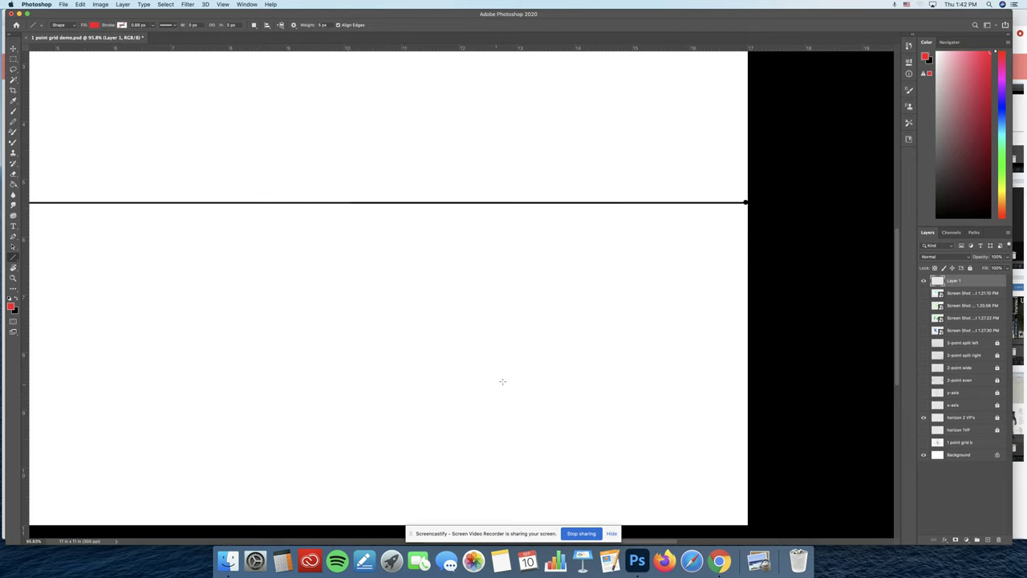
left_click_drag(538, 369, 645, 369)
mouse_move(538, 369)
left_mouse_down()
mouse_move(749, 201)
mouse_move(645, 369)
left_mouse_up()
mouse_move(667, 327)
left_mouse_down()
mouse_move(590, 327)
mouse_move(630, 339)
mouse_move(490, 314)
mouse_move(474, 361)
left_mouse_up()
key("z")
key("b")
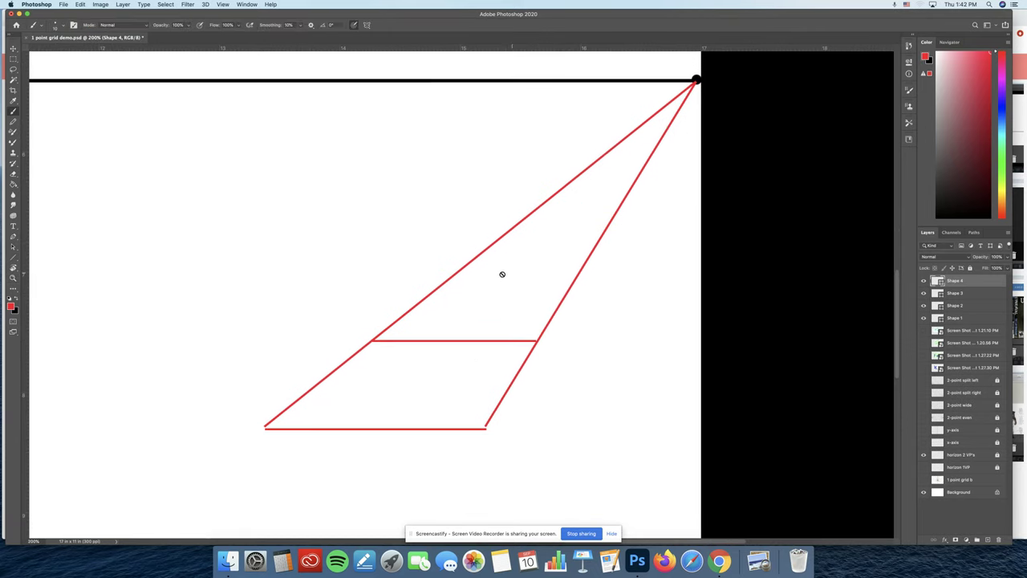
Step: Draw both diagonals of the floor tile and a guide from their crossing to the right vanishing point
key("a")
mouse_move(371, 341)
left_mouse_down()
mouse_move(489, 409)
mouse_move(485, 427)
left_mouse_up()
mouse_move(536, 341)
left_mouse_down()
mouse_move(507, 361)
mouse_move(265, 427)
left_mouse_up()
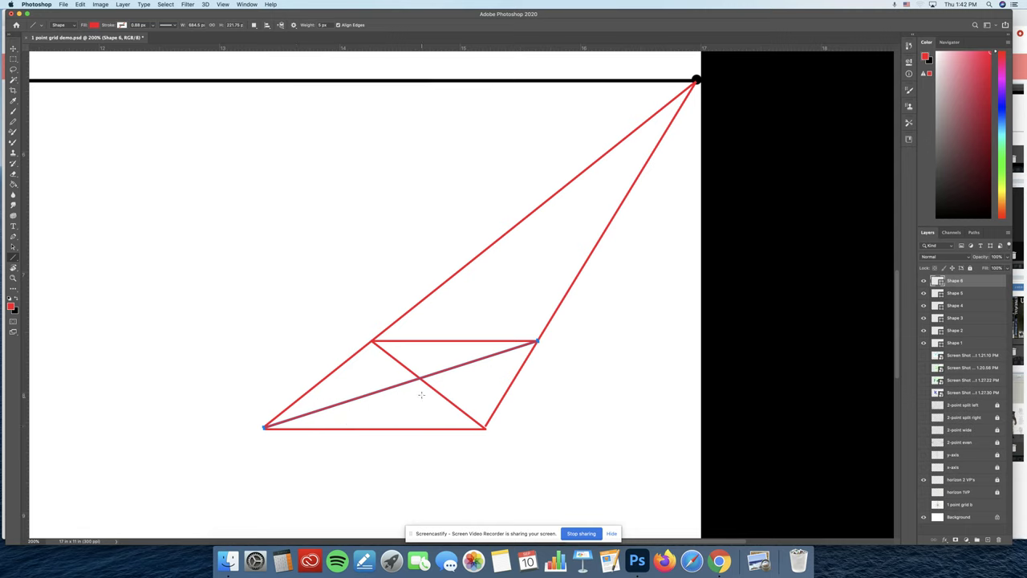
key("z")
left_click_drag(431, 372, 426, 369)
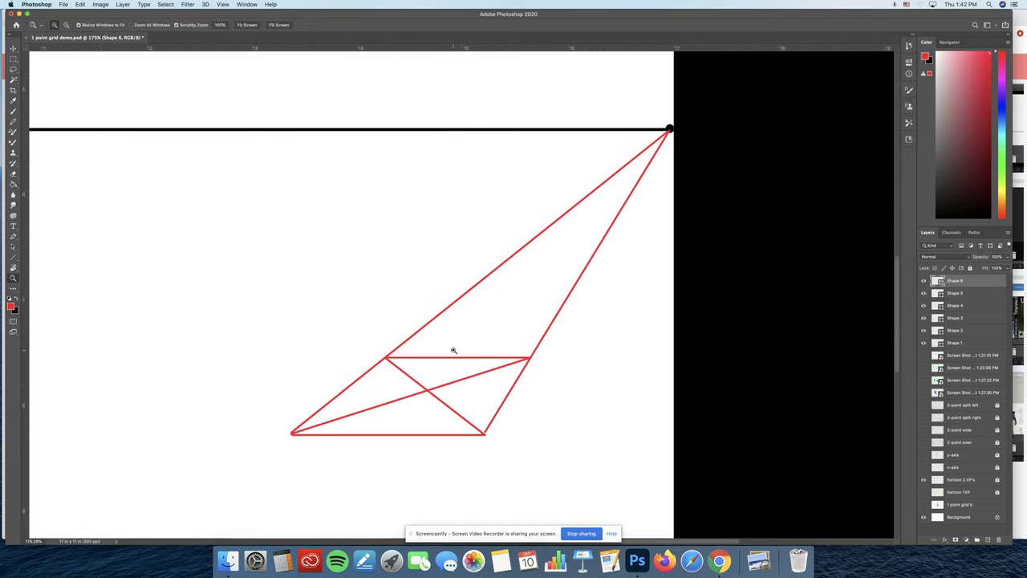
key("u")
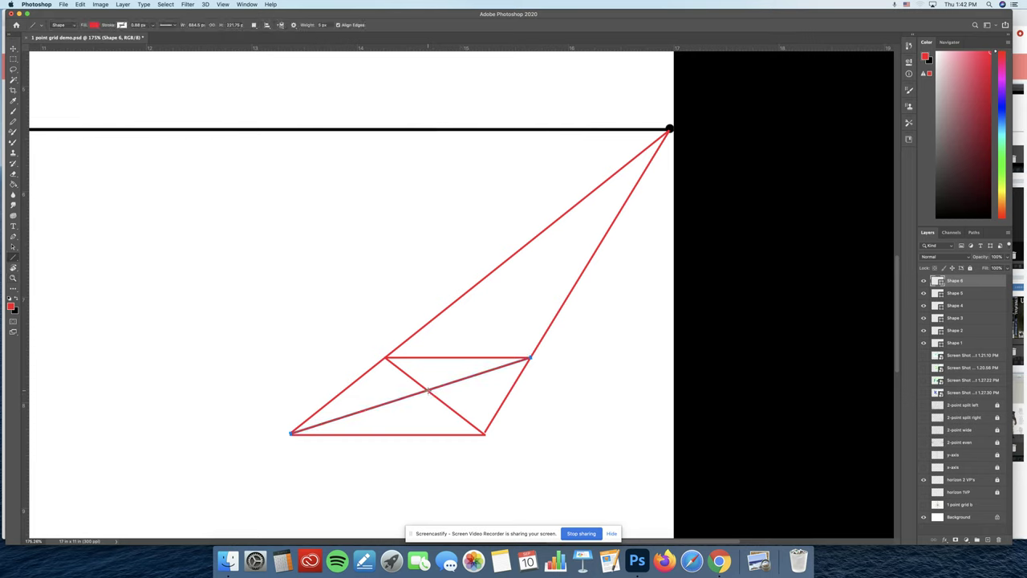
left_click_drag(428, 389, 670, 128)
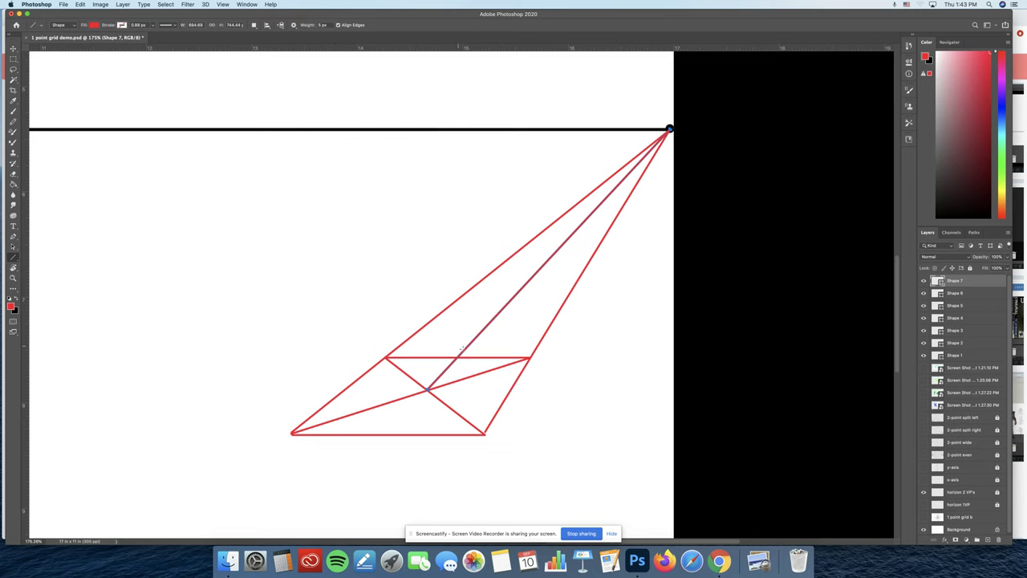
Step: Add four receding tiles, running a diagonal through each back edge's midpoint and drawing a horizontal edge where it meets the right guide
left_click_drag(291, 433, 444, 310)
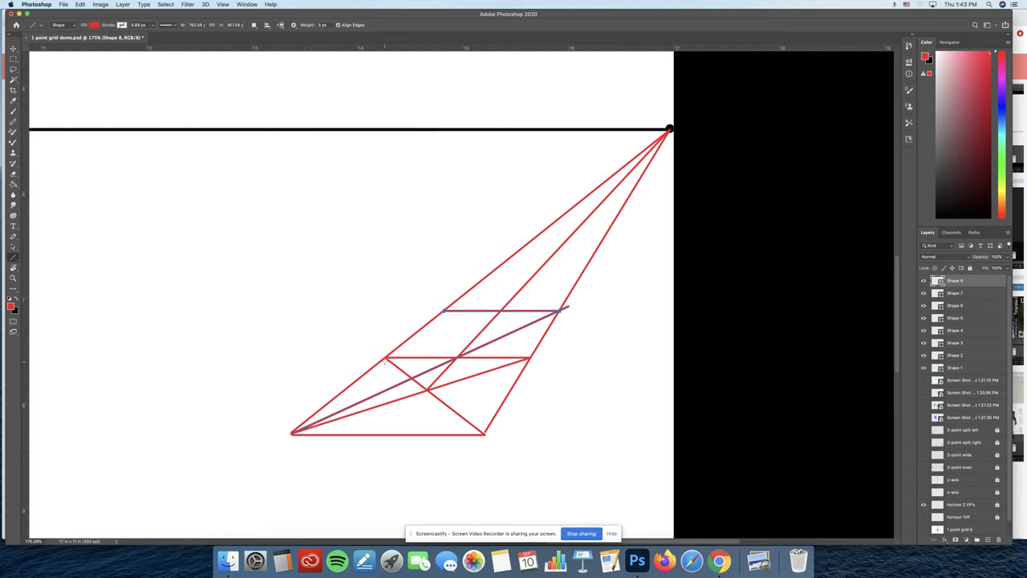
left_click_drag(386, 356, 480, 279)
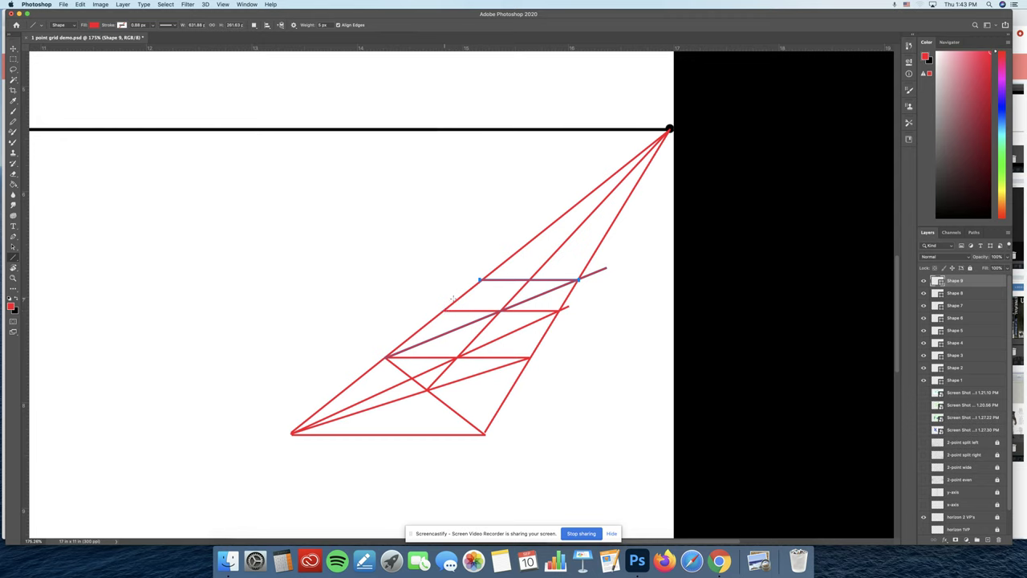
mouse_move(445, 310)
left_mouse_down()
mouse_move(646, 236)
mouse_move(510, 256)
left_mouse_up()
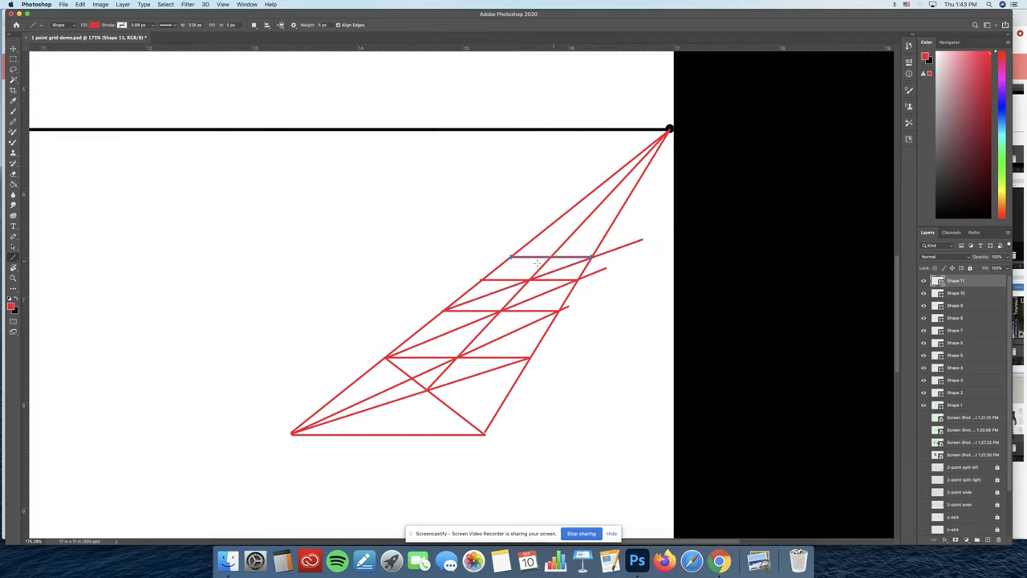
left_click_drag(480, 280, 532, 239)
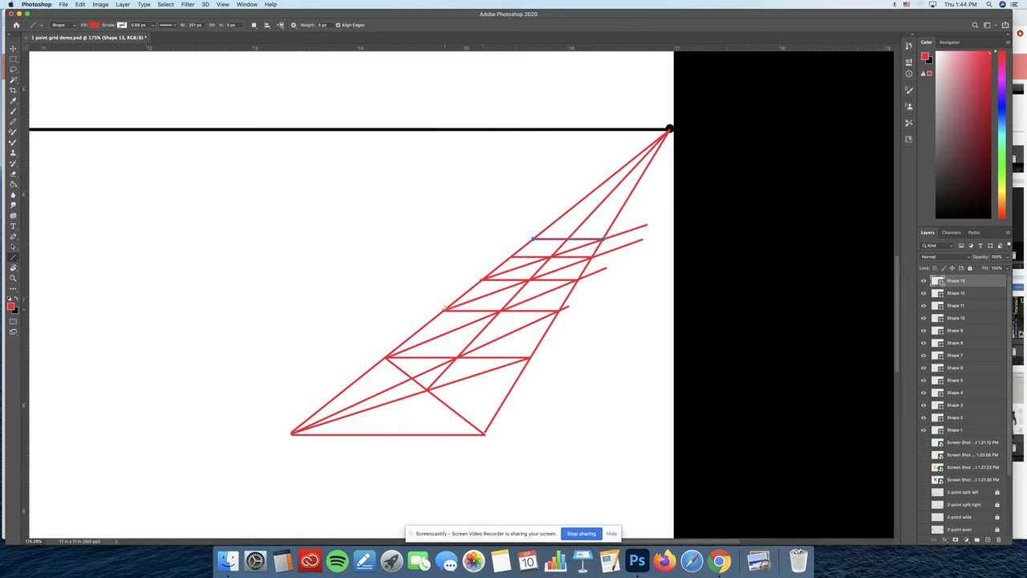
Step: Construct a tile left of the second tile, using horizontals extended leftward, a diagonal through the middle one, and a guide to the right vanishing point
left_click_drag(445, 310, 456, 356)
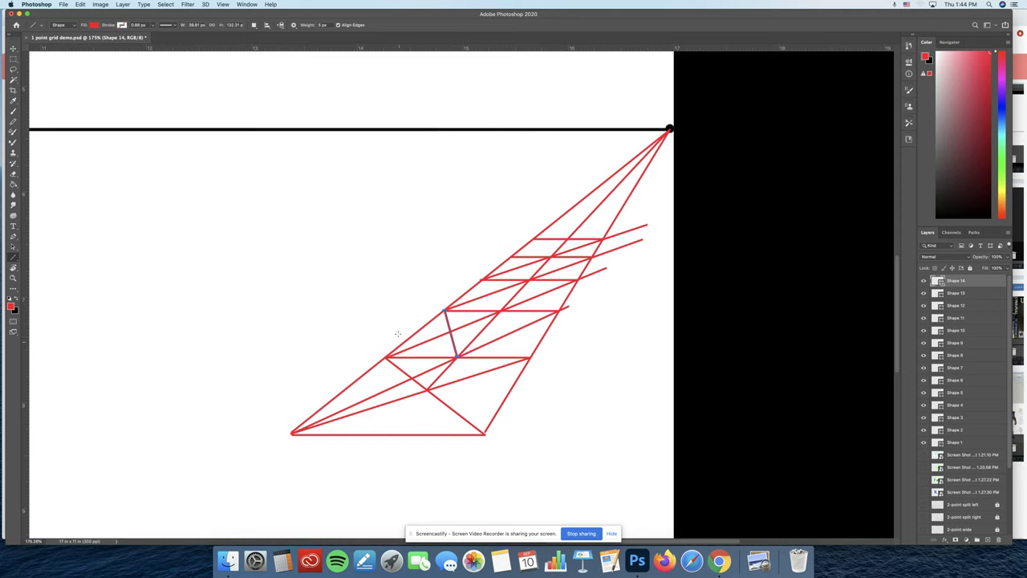
left_click_drag(450, 332, 288, 337)
left_click_drag(442, 310, 289, 311)
left_click_drag(386, 356, 252, 356)
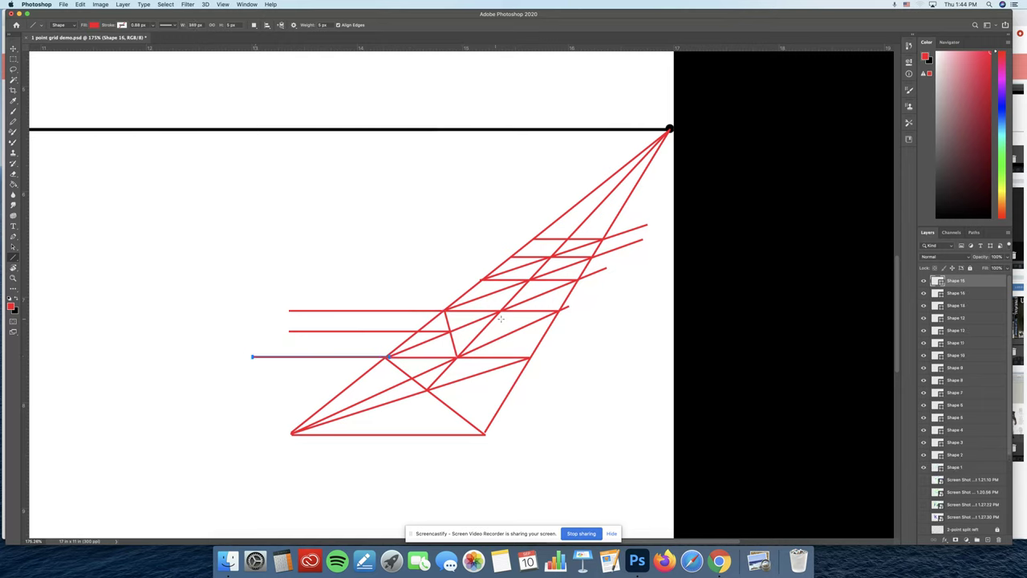
left_click_drag(497, 310, 267, 367)
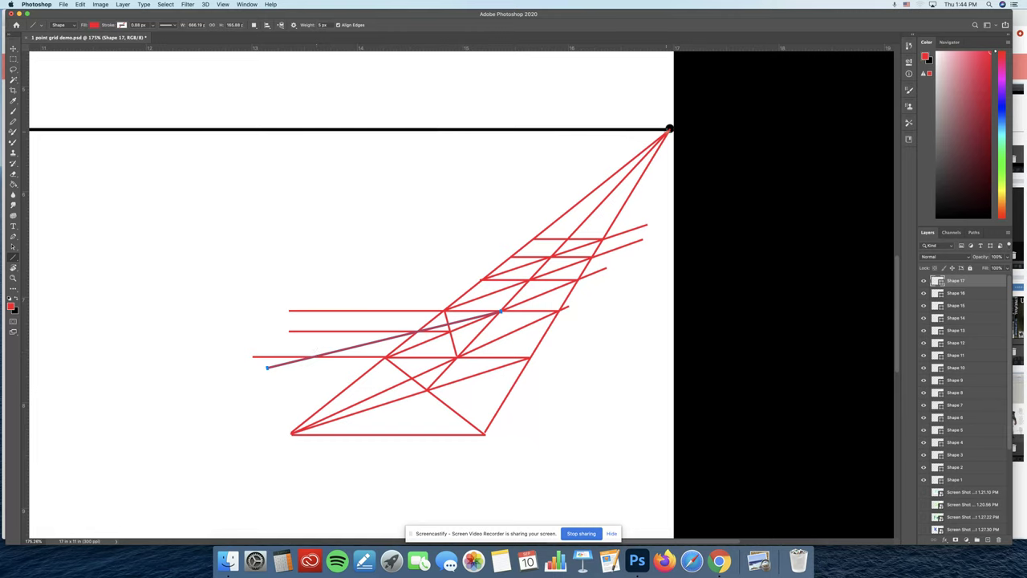
left_click_drag(669, 130, 312, 355)
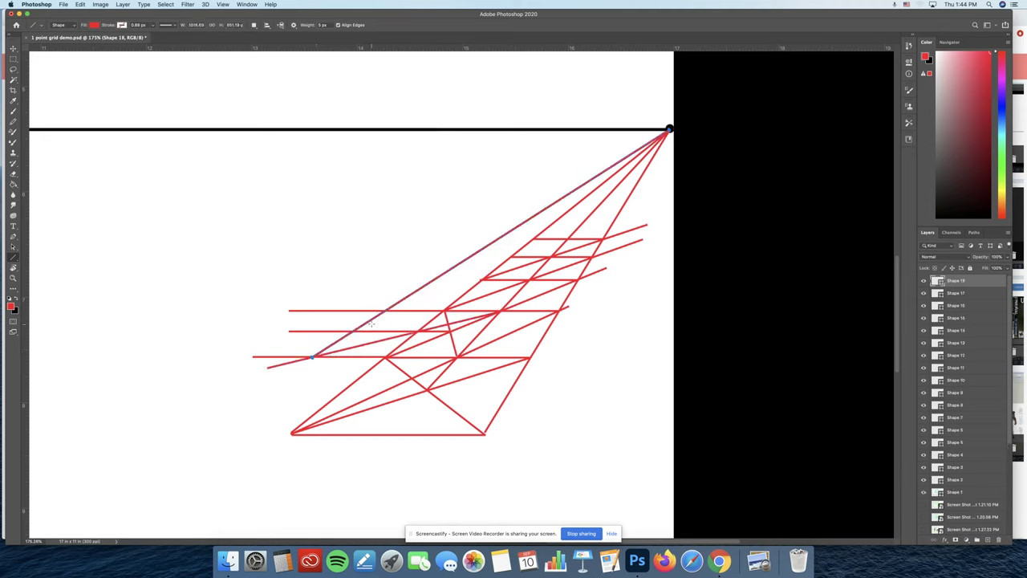
Step: Construct another tile farther left with extended horizontals, a diagonal to the front line, and a guide from there to the right vanishing point
left_click_drag(351, 329, 223, 331)
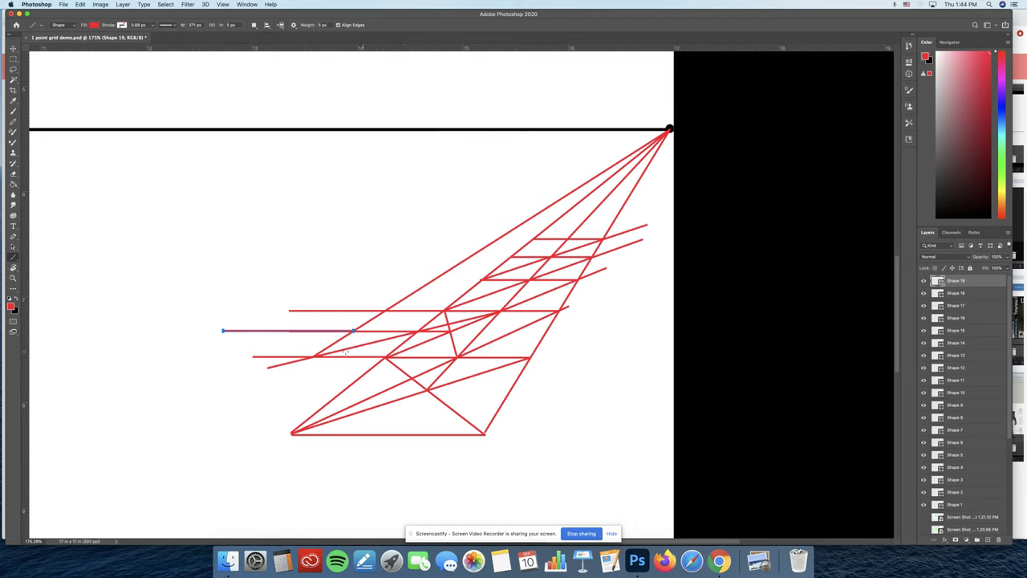
mouse_move(384, 356)
left_mouse_down()
mouse_move(354, 329)
mouse_move(322, 343)
mouse_move(184, 343)
left_mouse_up()
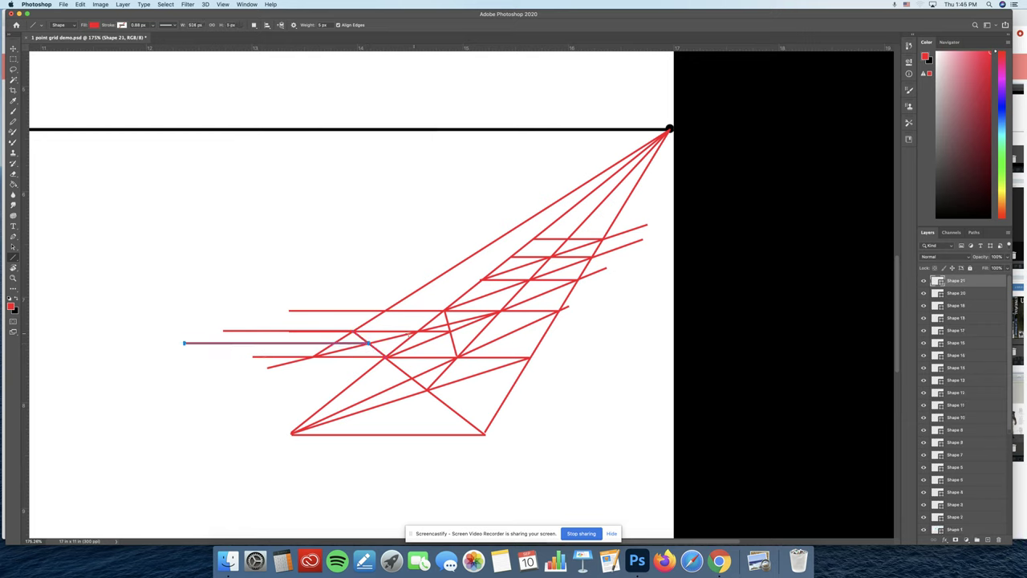
left_click_drag(415, 331, 669, 129)
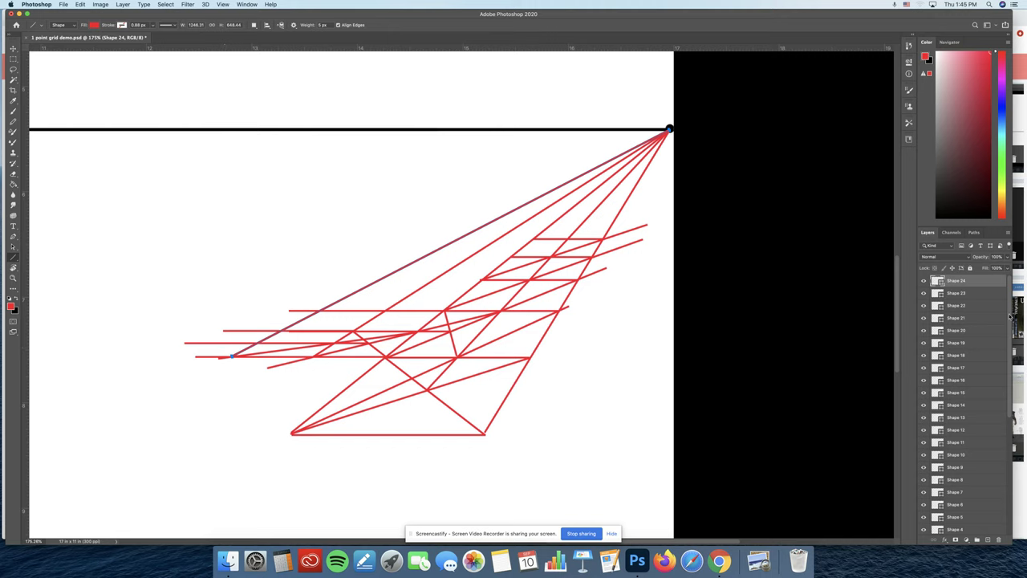
Step: Rasterize the guide layers Shape 1 to Shape 24 and merge them into one layer
scroll(969, 333, "down", 5)
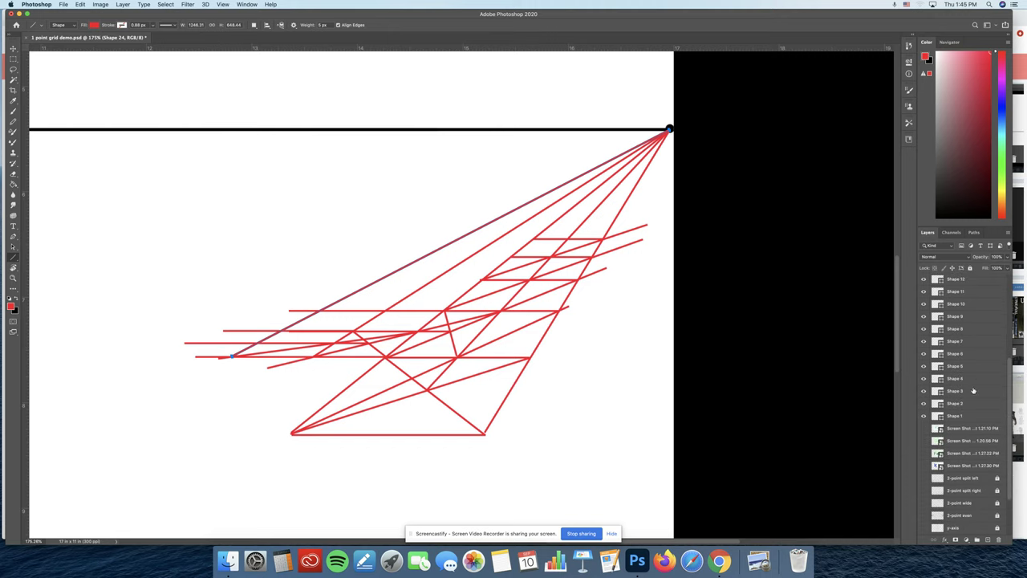
left_click(975, 417, "shift")
right_click(975, 417)
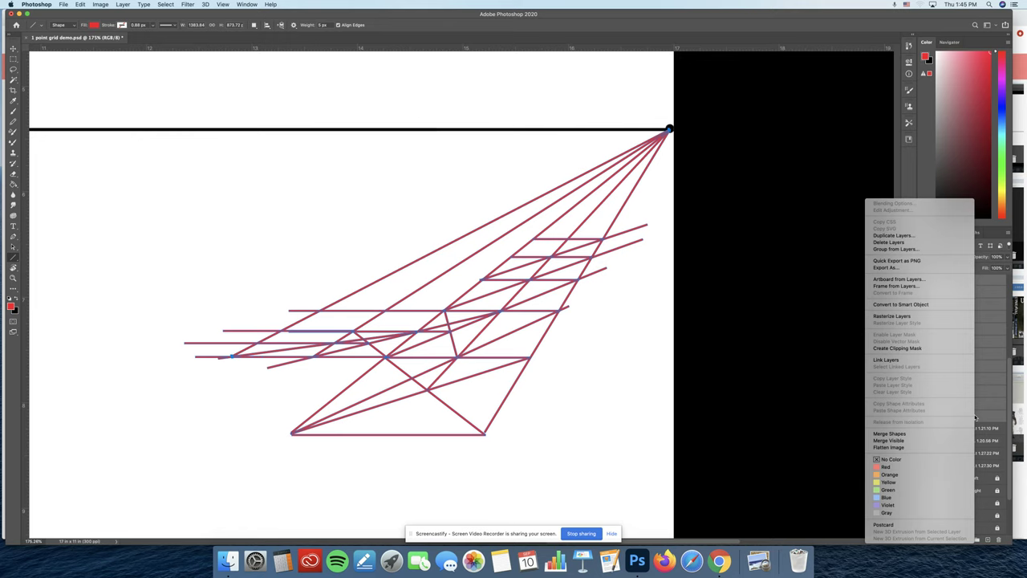
left_click(908, 316)
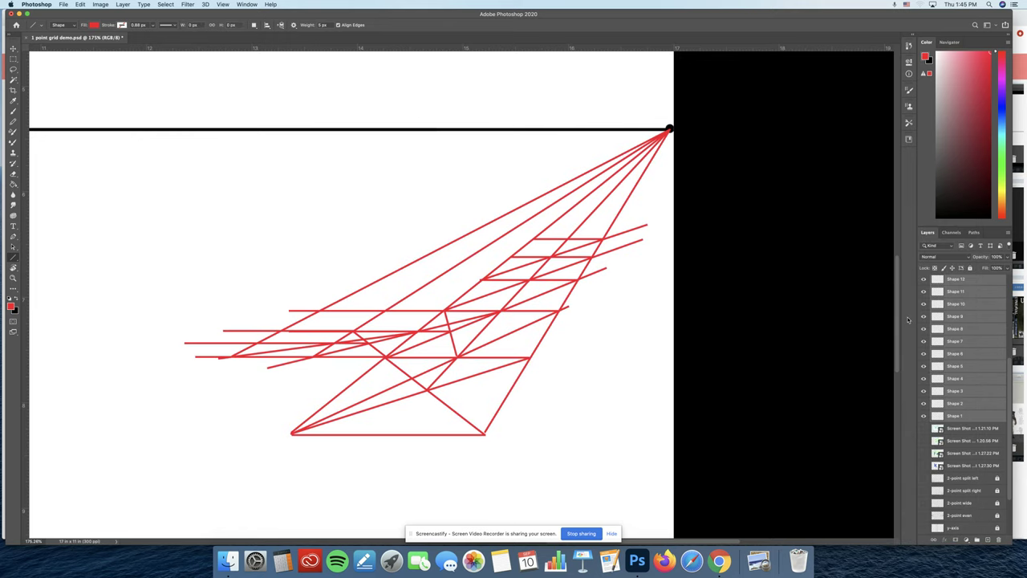
key("super+e")
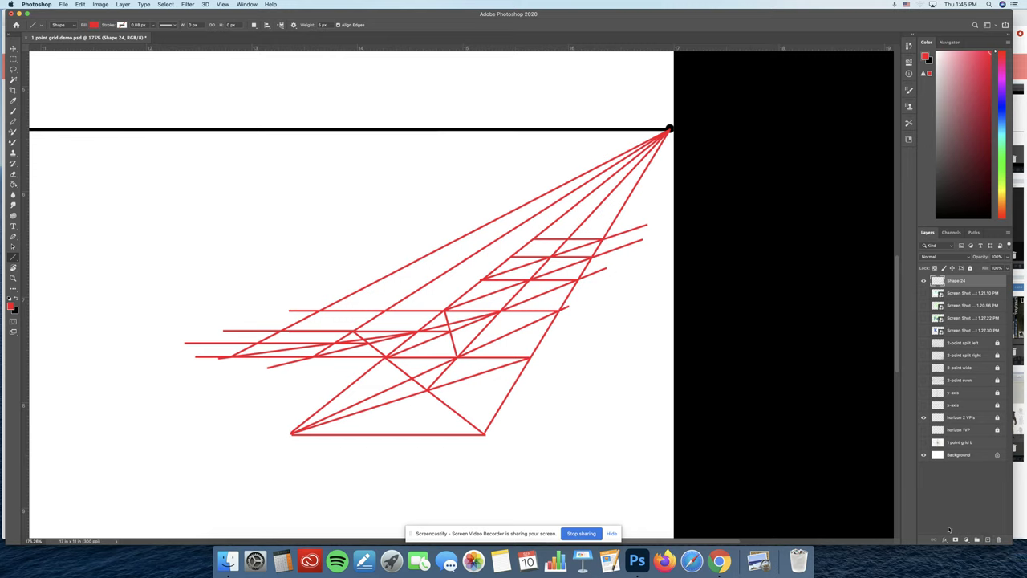
Step: On a new layer, trace the tile strip in black along its front, right, back and left edges, stopping at the second tile's back corner
left_click(987, 542)
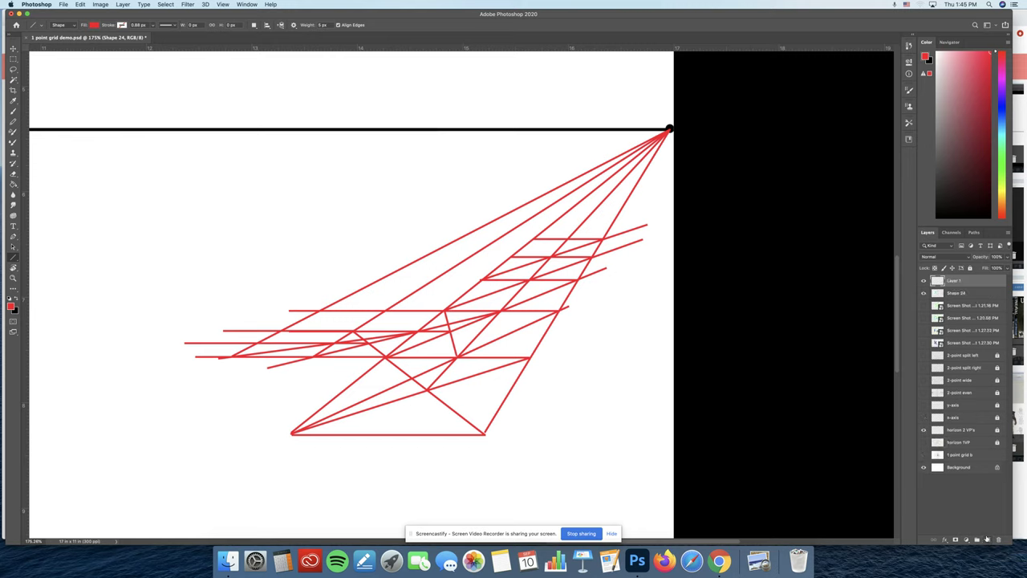
key("b")
key("x")
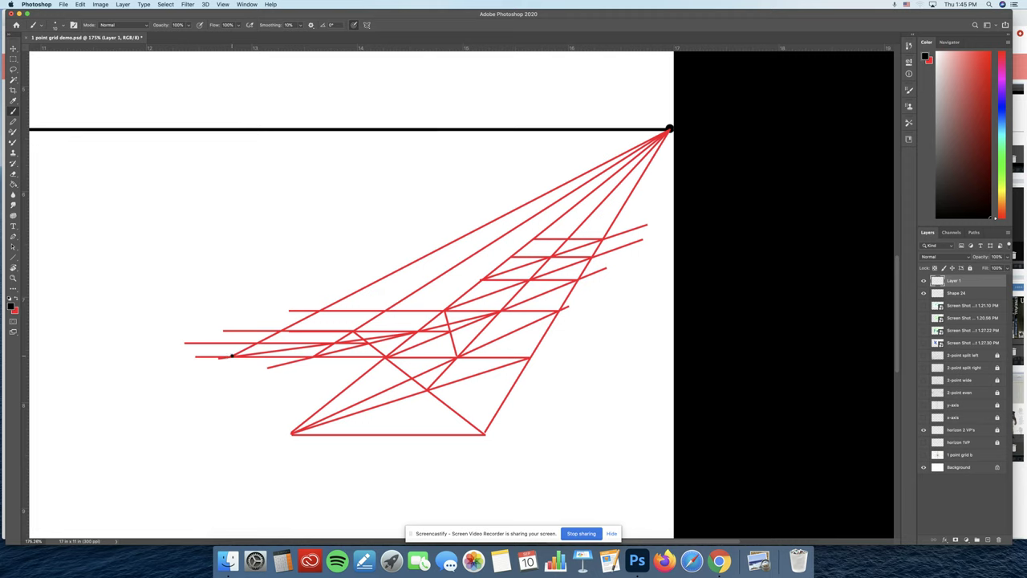
left_click_drag(290, 433, 488, 434, "shift")
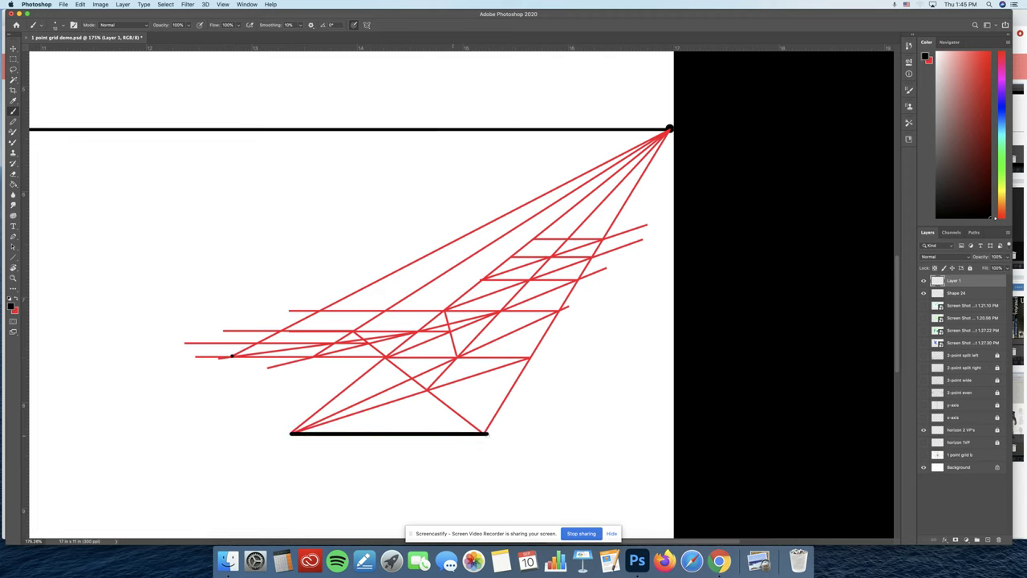
left_click(601, 239, "shift")
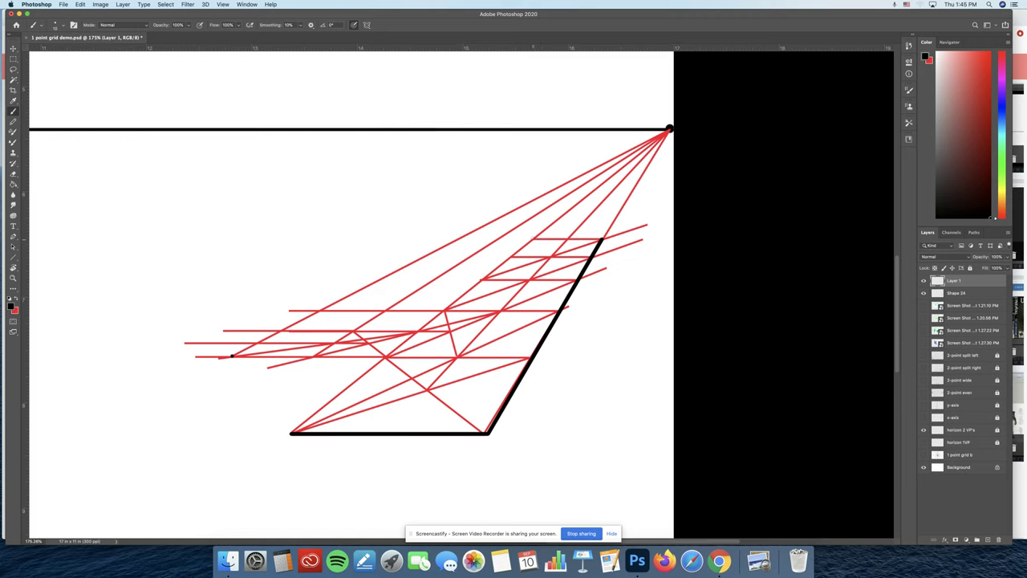
left_click(532, 239, "shift")
left_click(444, 309, "shift")
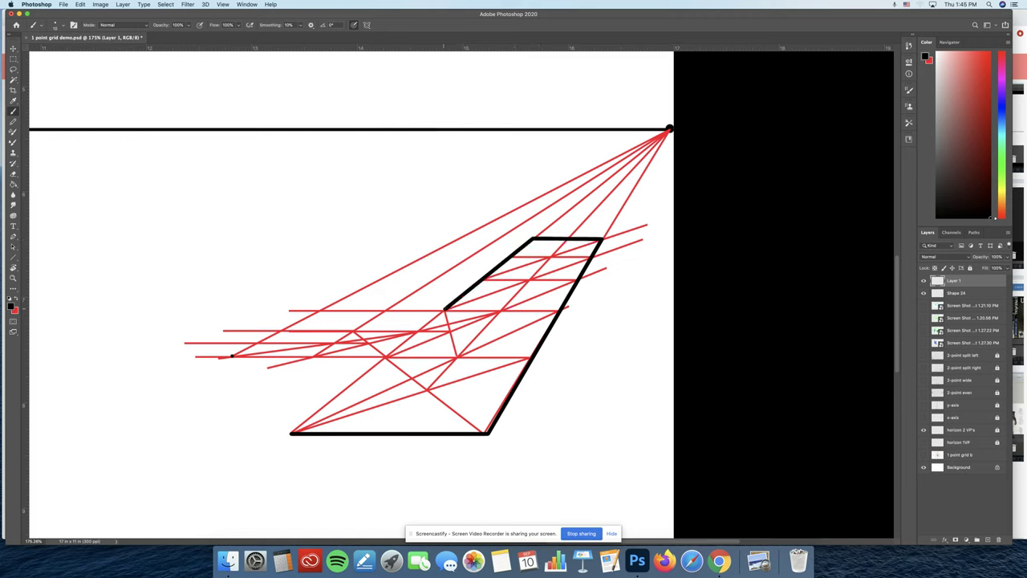
Step: Trace the back, outer and front edges of the adjoining left tile in black
left_click_drag(444, 309, 385, 309)
left_click(314, 357, "shift")
left_click(386, 359, "shift")
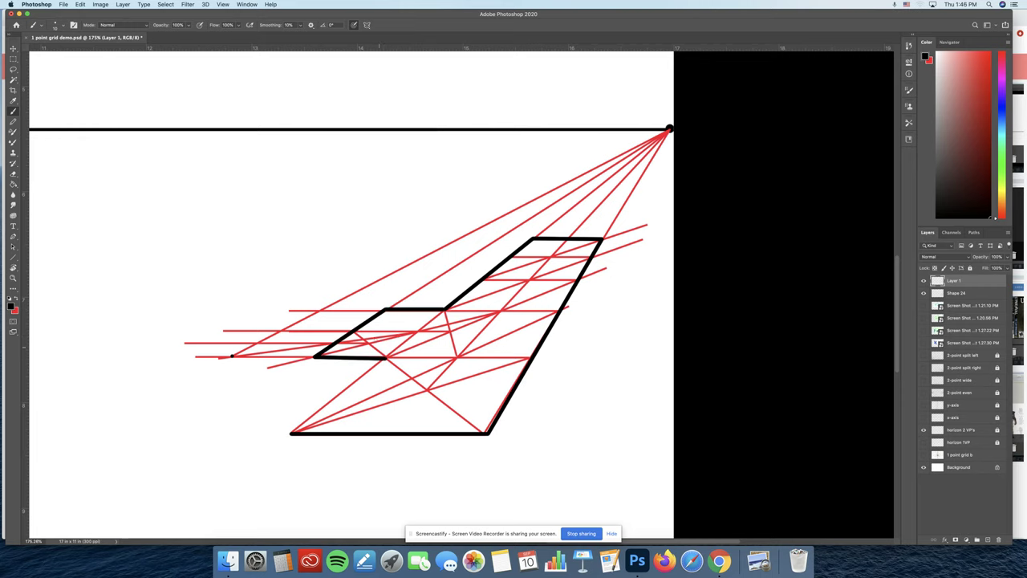
Step: Trace the outermost left tile in black, then the front edge of the side extension and the left edge of the nearest tile
left_click_drag(349, 331, 279, 331)
left_click(231, 355, "shift")
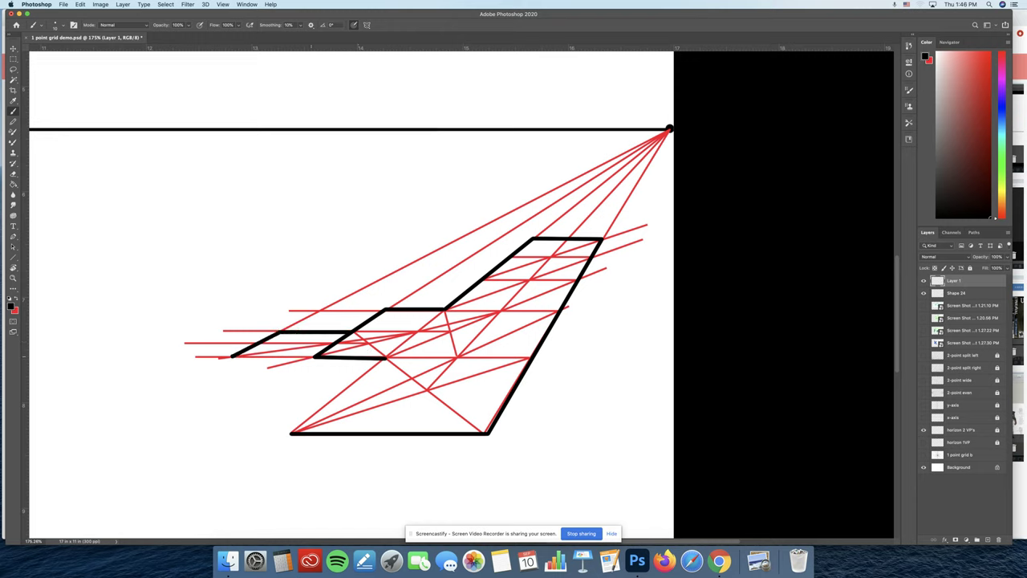
left_click(314, 357, "shift")
left_click(290, 433, "shift")
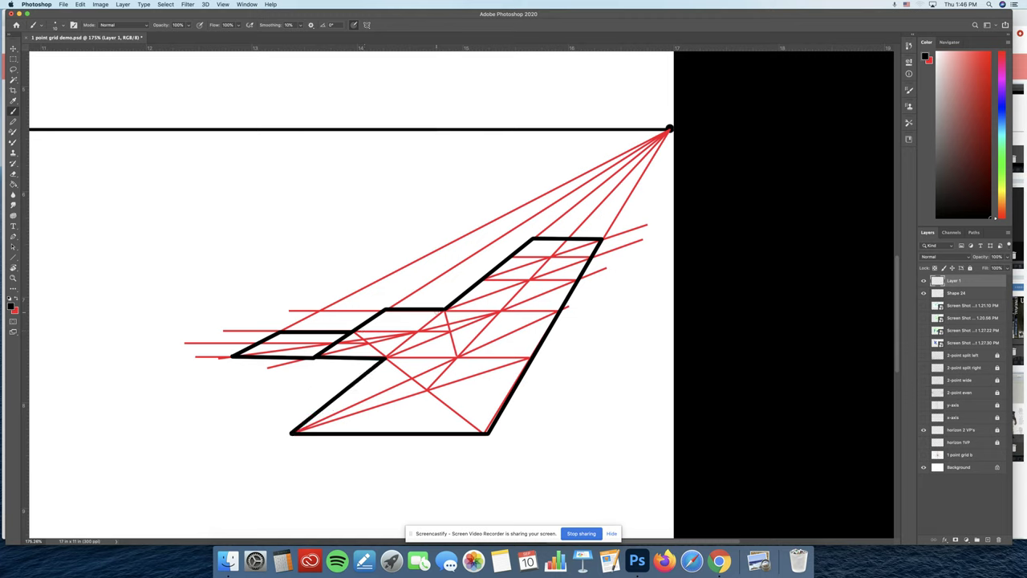
Step: Trace the missing piece of the strip's left edge and the four horizontal dividers between its tiles in black
left_click(445, 309, "shift")
left_click(561, 309, "shift")
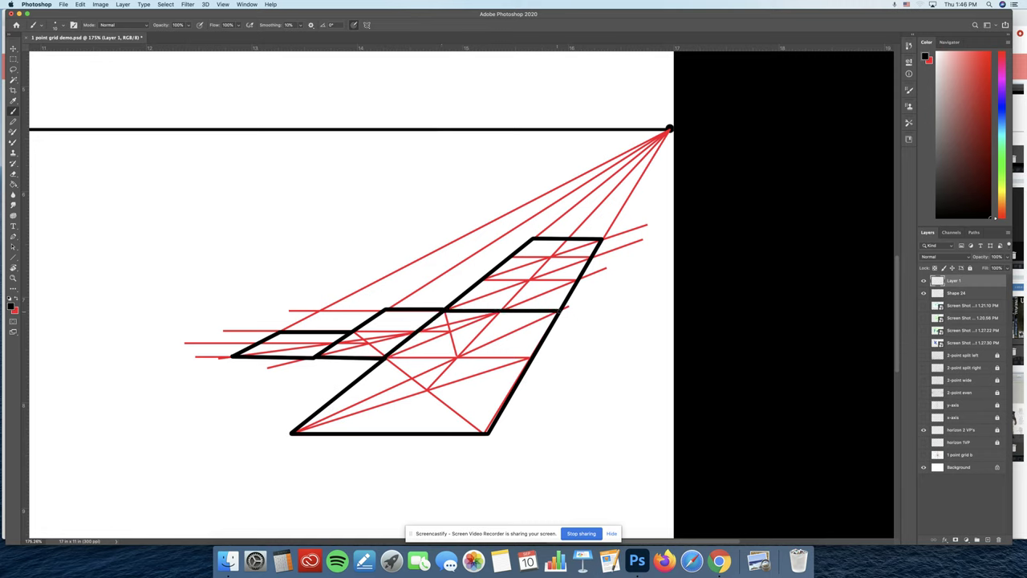
left_click(530, 358, "shift")
left_click(385, 358, "shift")
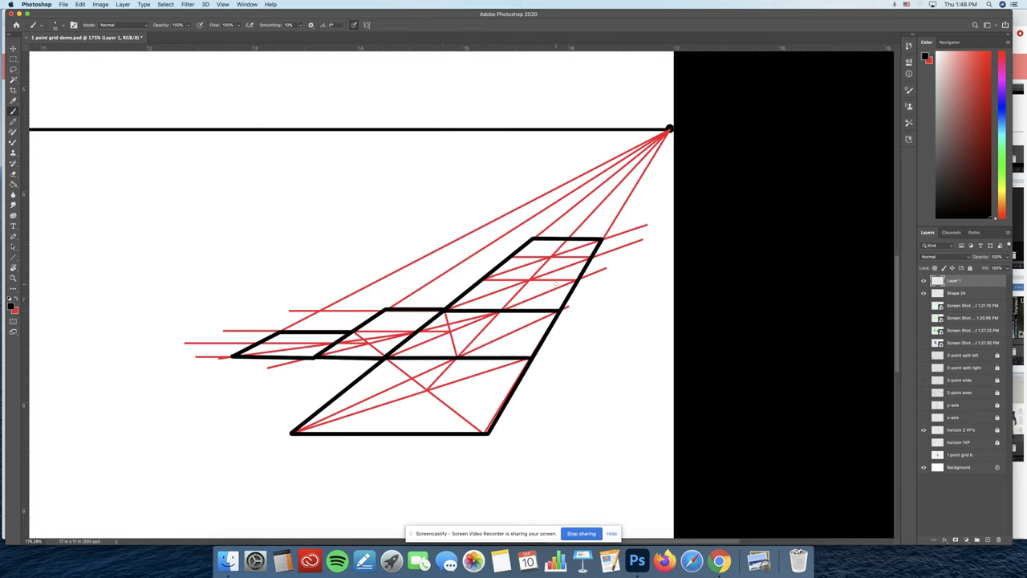
left_click(578, 280, "shift")
left_click(483, 281, "shift")
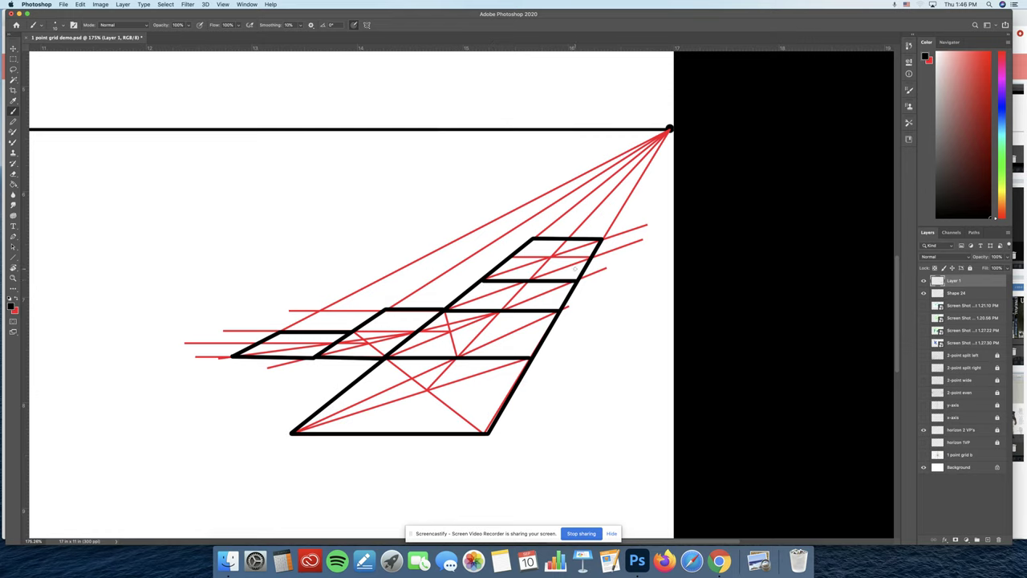
left_click(592, 257, "shift")
left_click(511, 257, "shift")
Step: Delete the merged guide layer Shape 24 and the black outline layer Layer 1
left_click(991, 293)
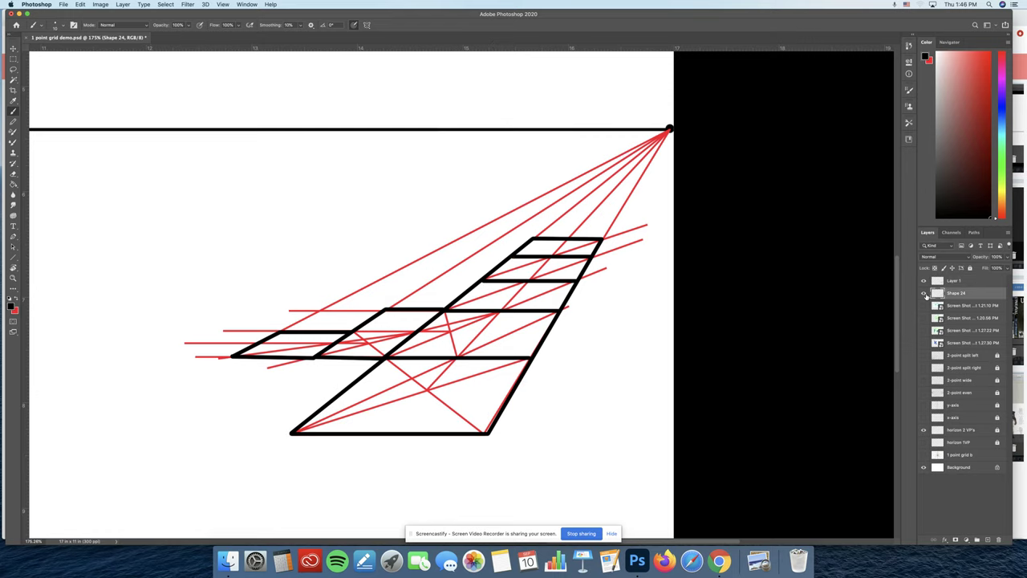
left_click(923, 293)
left_click(923, 293)
left_click_drag(973, 297, 1000, 540)
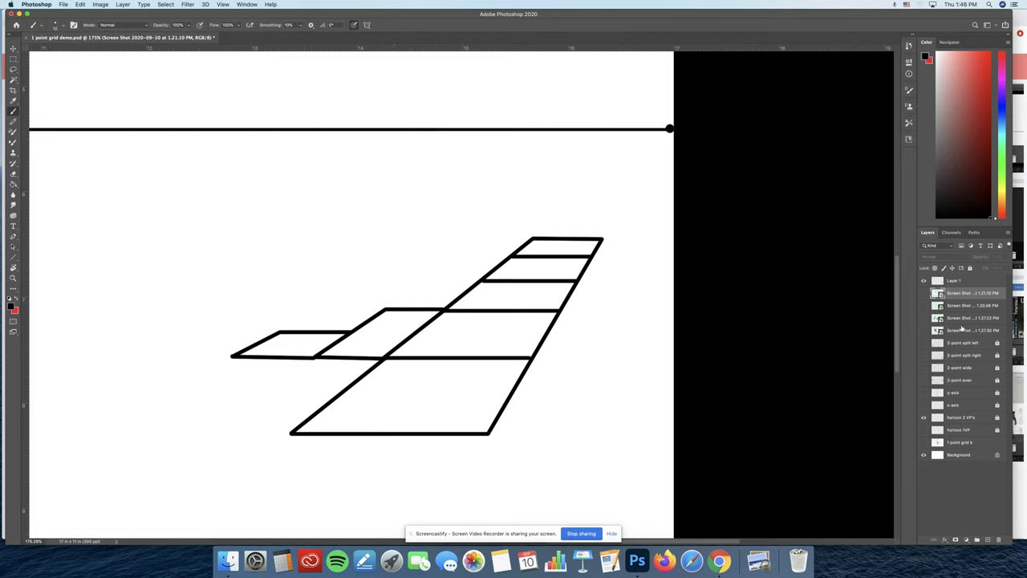
left_click(957, 283)
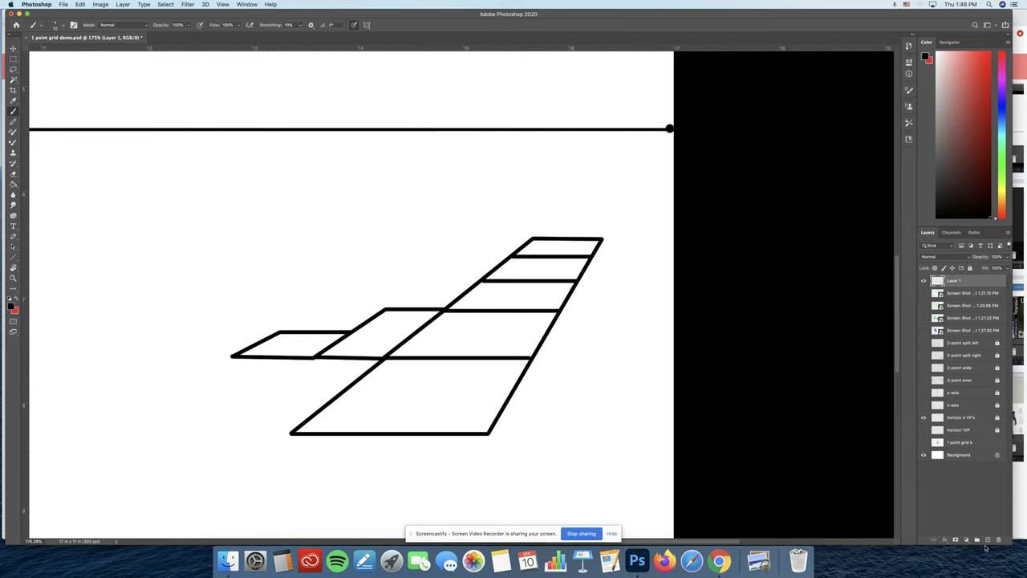
left_click(998, 539)
Step: Draw red lines from a low central corner to both vanishing points, and from a point on each to the opposite vanishing point, forming a tile
key("z")
mouse_move(692, 314)
left_mouse_down()
mouse_move(589, 294)
mouse_move(749, 294)
mouse_move(666, 280)
mouse_move(729, 266)
mouse_move(642, 279)
left_mouse_up()
mouse_move(635, 280)
left_mouse_down()
mouse_move(643, 282)
mouse_move(626, 281)
left_mouse_up()
key("u")
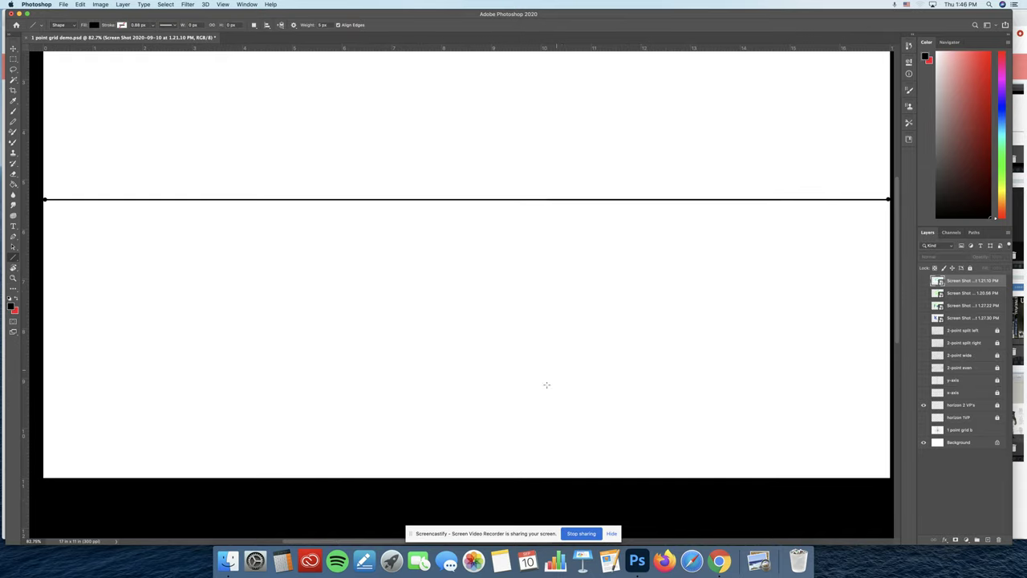
key("x")
left_click_drag(457, 418, 888, 200)
left_click_drag(456, 418, 544, 374)
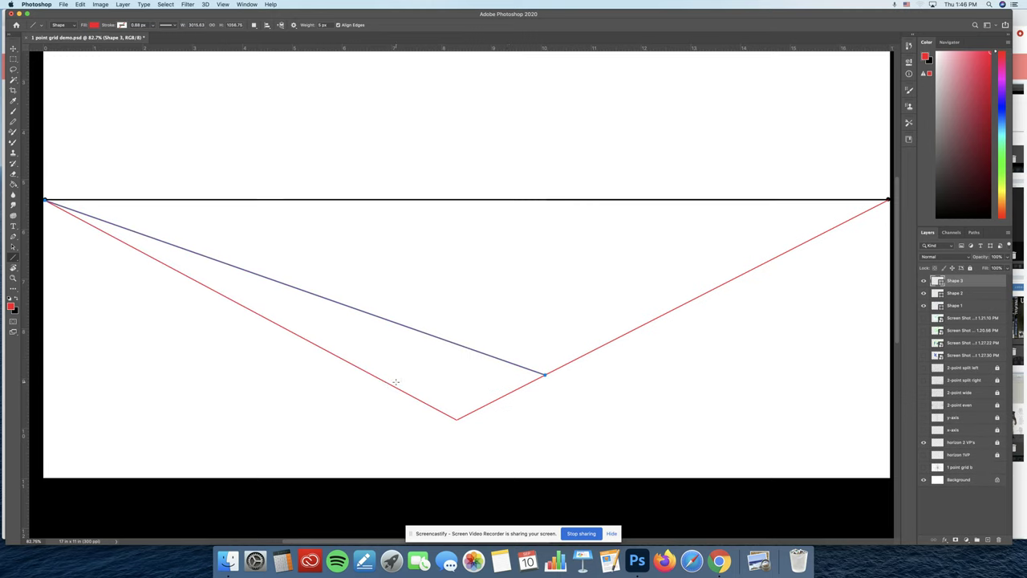
left_click_drag(380, 380, 886, 199)
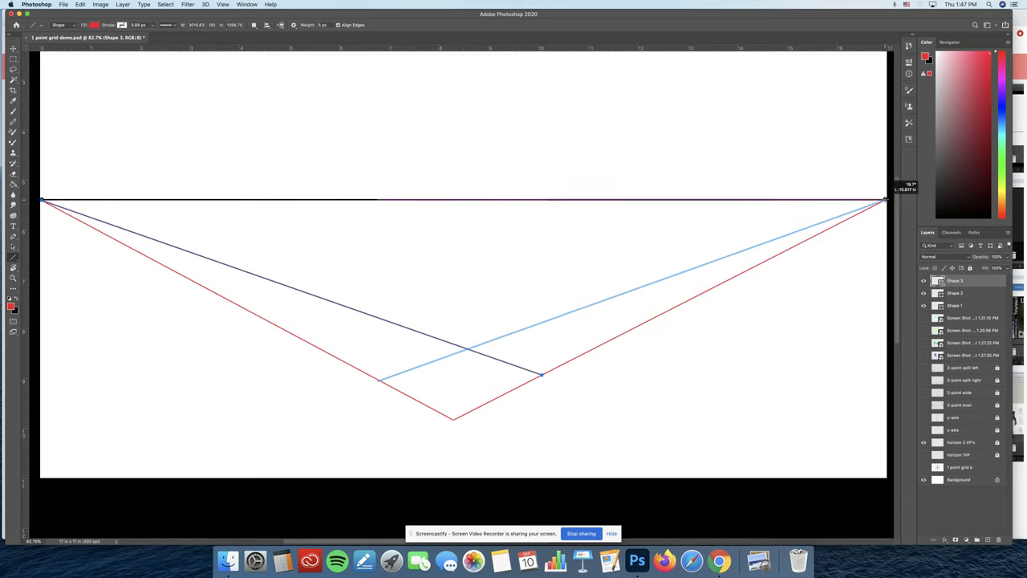
Step: Draw both diagonals of the tile and a guide from their crossing to the right vanishing point
key("z")
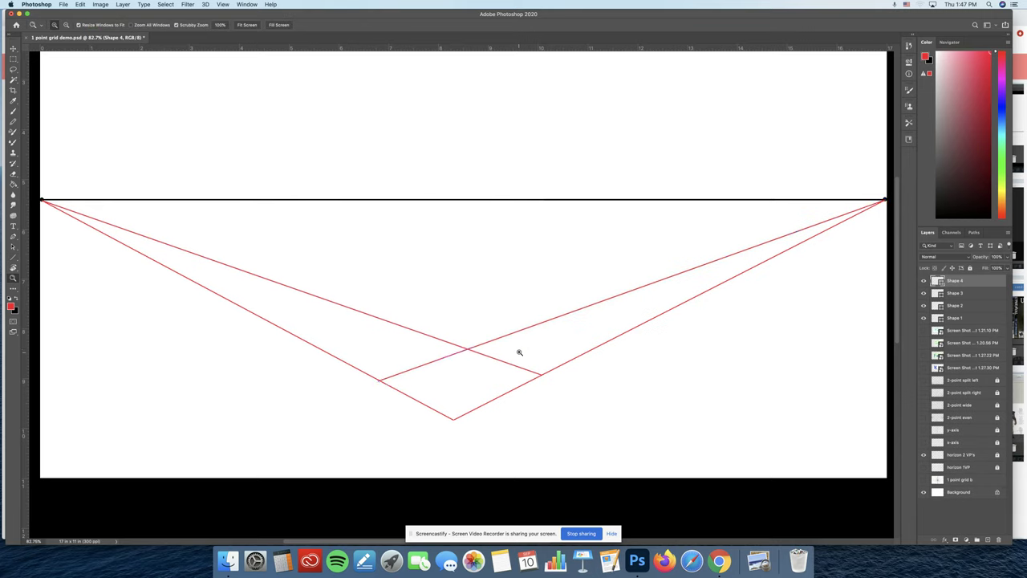
left_click(518, 350)
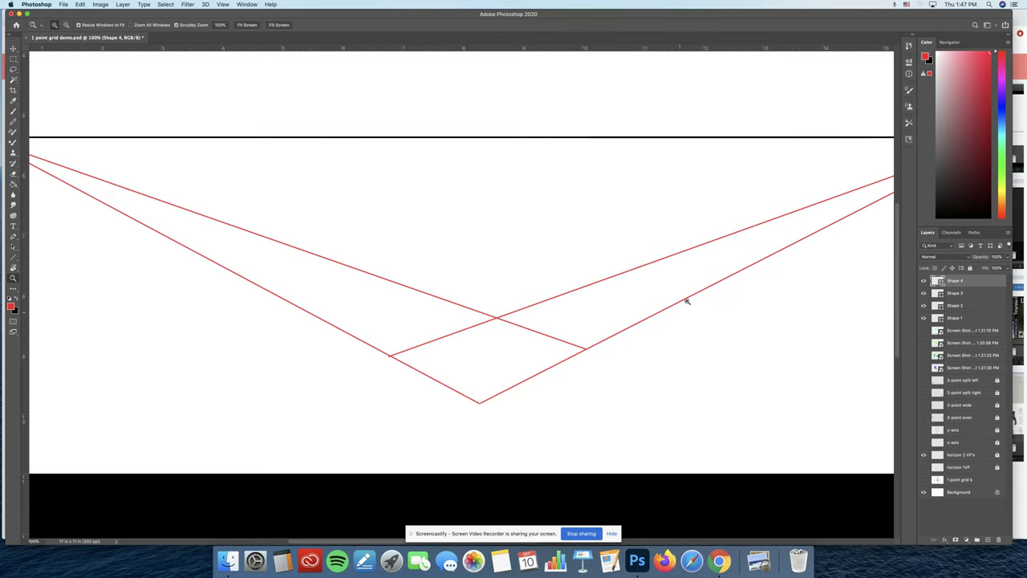
left_click(654, 307, "alt")
left_click(652, 309, "alt")
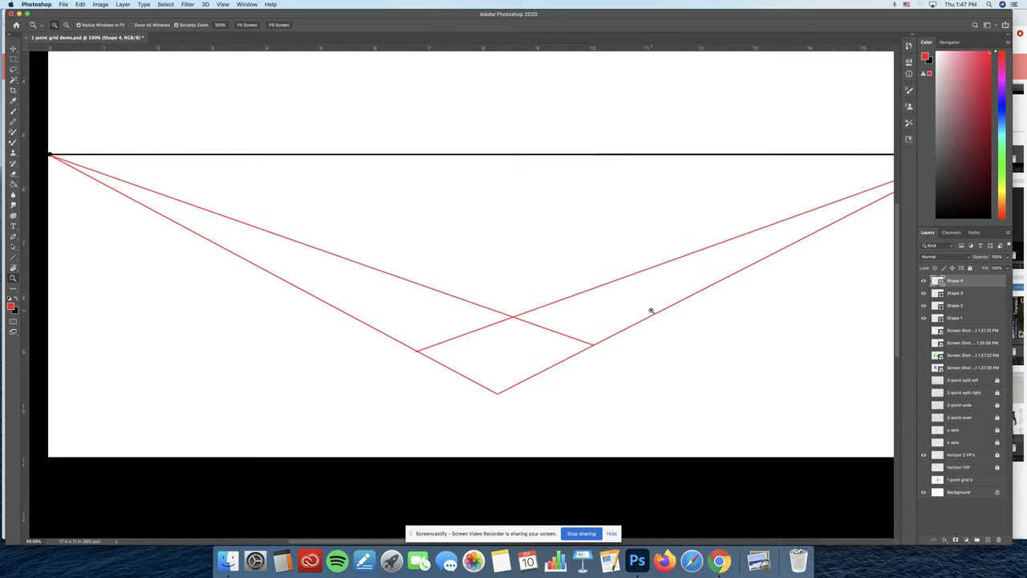
key("f")
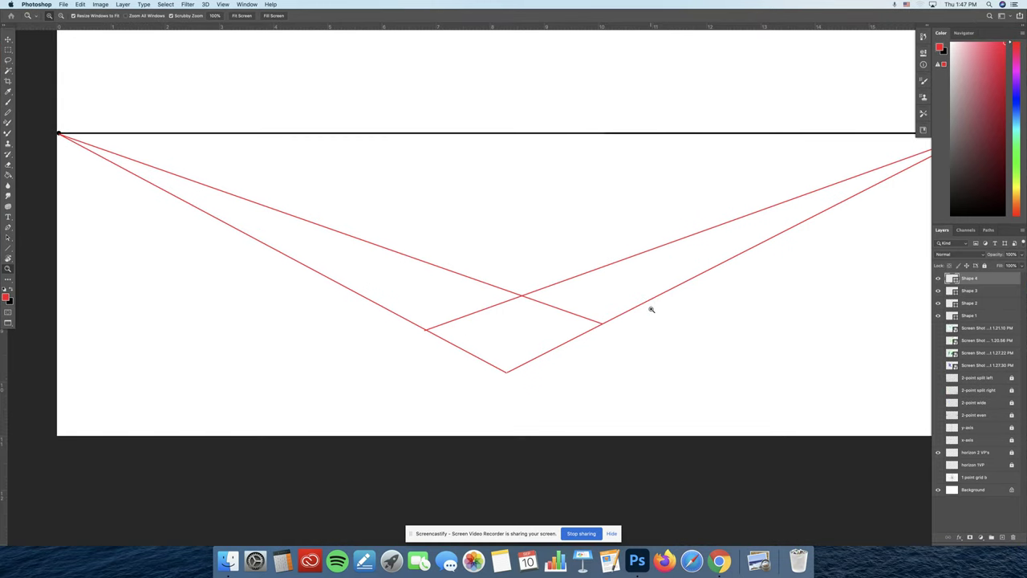
left_click_drag(653, 289, 611, 344)
key("a")
left_click_drag(462, 429, 478, 358)
left_click_drag(553, 386, 397, 391)
left_click_drag(472, 386, 656, 350)
key("Escape")
left_click_drag(911, 204, 472, 388)
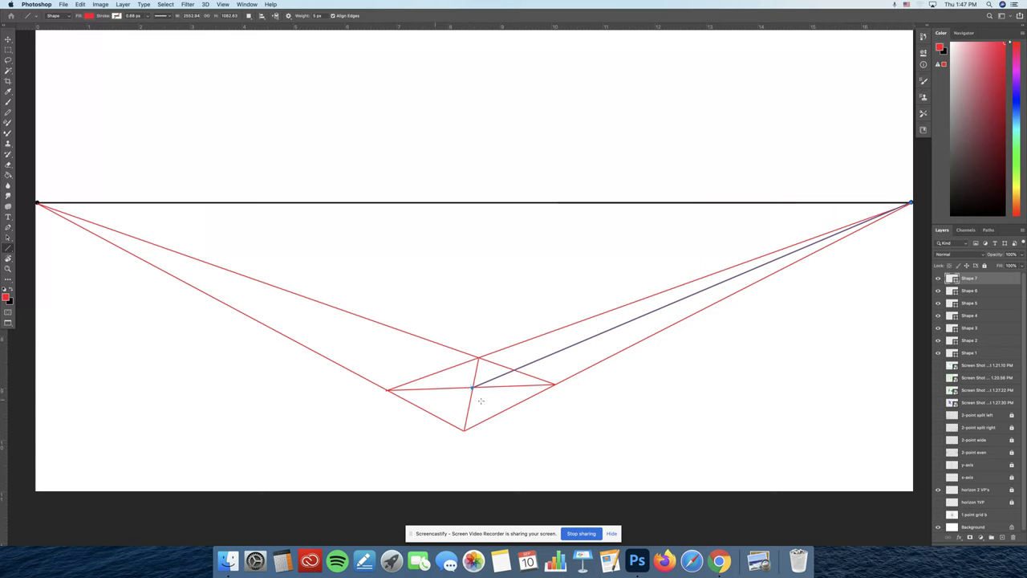
Step: Construct the second and third tiles toward the right vanishing point, each with a diagonal through the centre guide and a line to the left vanishing point
left_click_drag(386, 389, 640, 349)
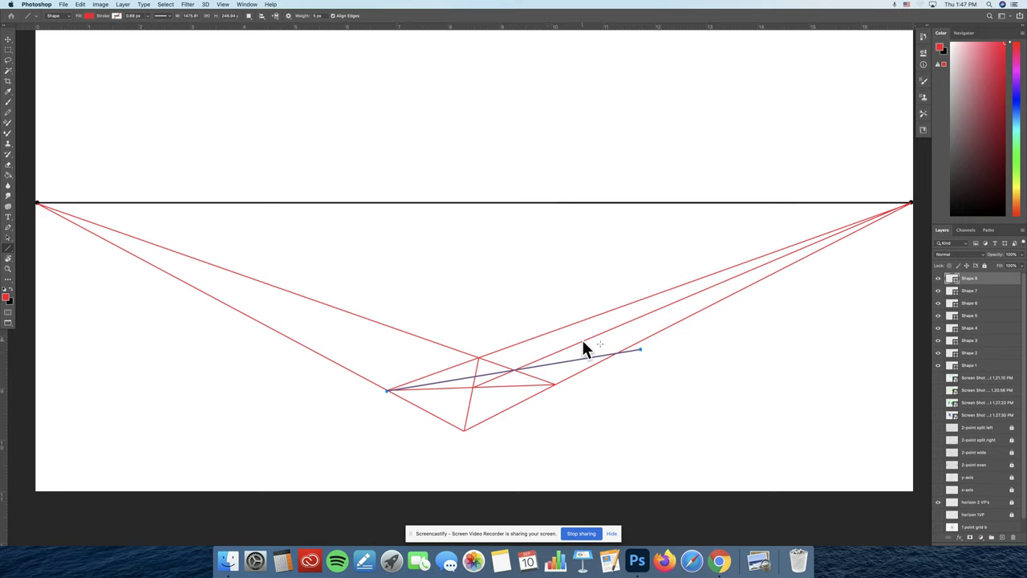
left_click_drag(616, 350, 38, 201)
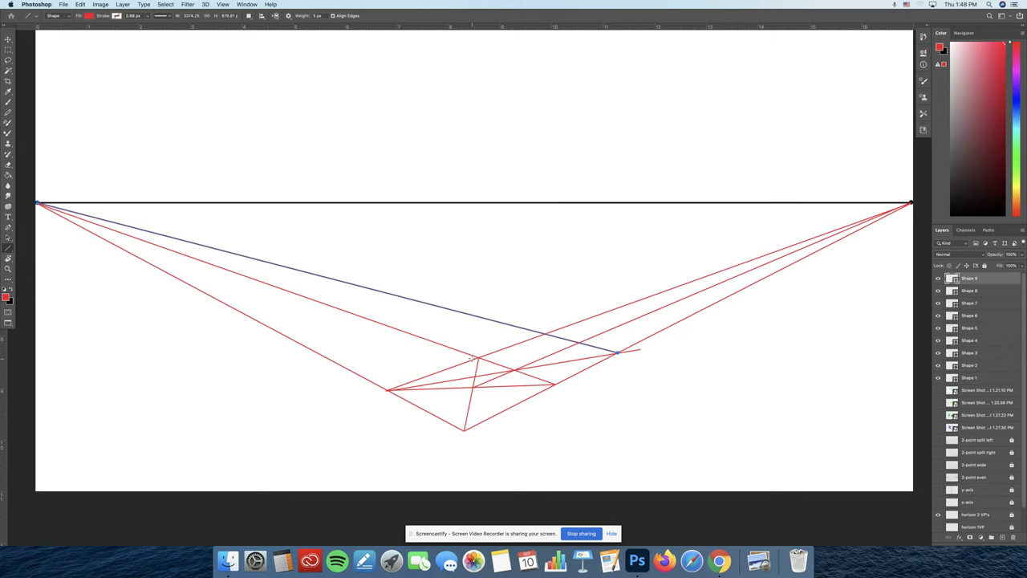
left_click_drag(479, 356, 760, 316)
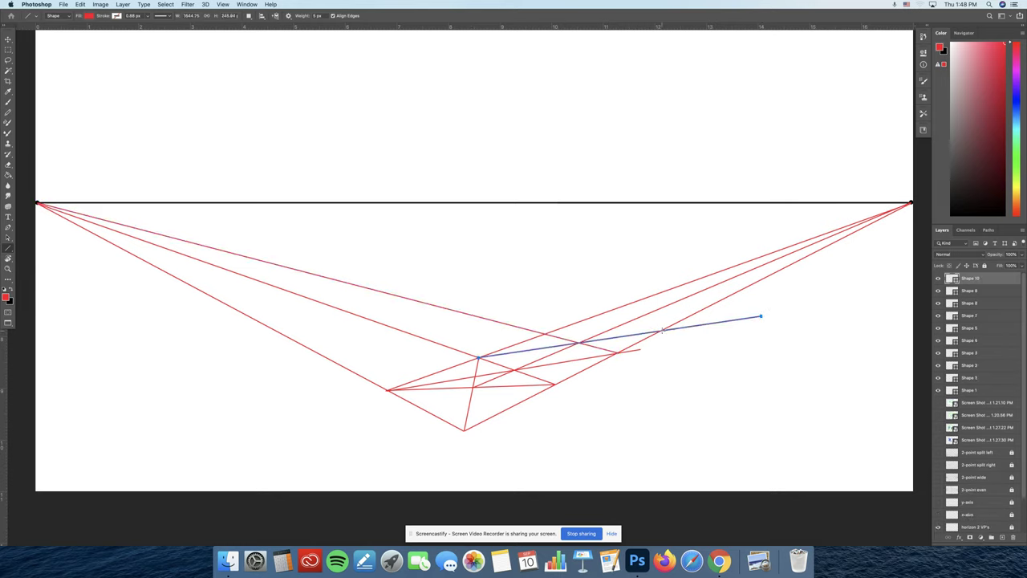
left_click_drag(661, 330, 38, 203)
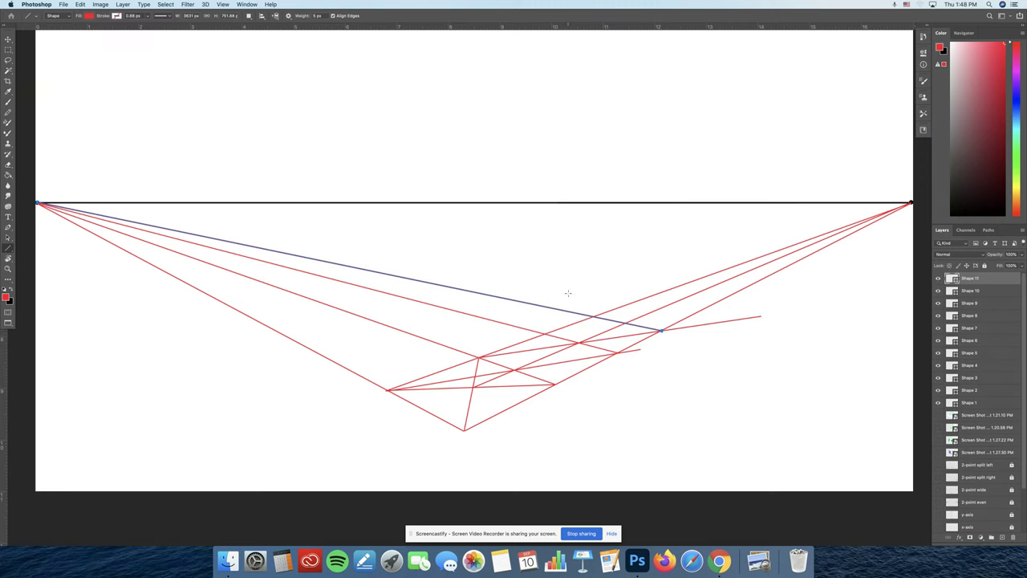
Step: Extend the strip with a fourth and fifth tile using diagonals from the back corners and lines to the left vanishing point
left_click_drag(544, 332, 769, 304)
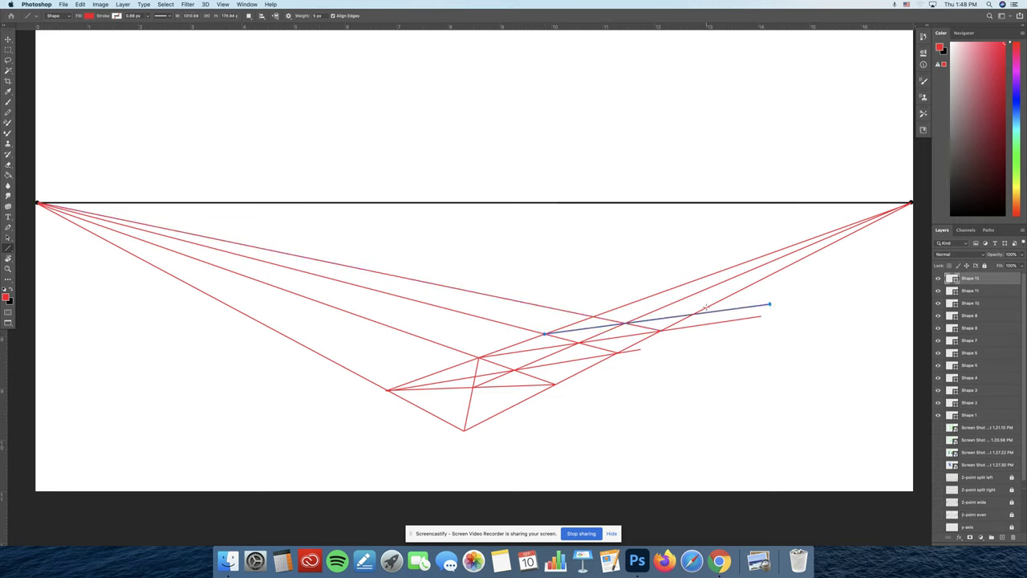
left_click_drag(692, 314, 39, 203)
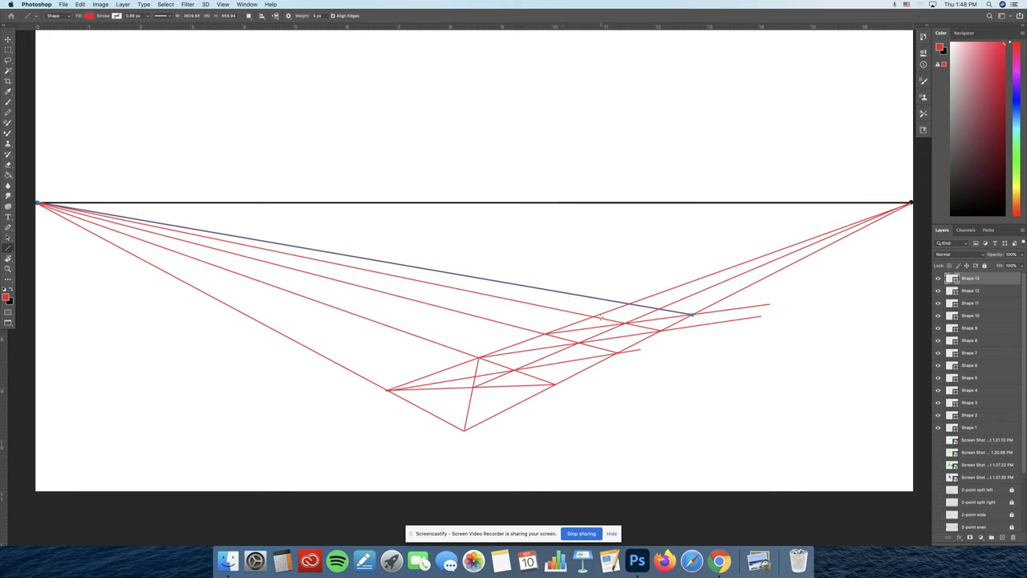
left_click_drag(592, 316, 795, 293)
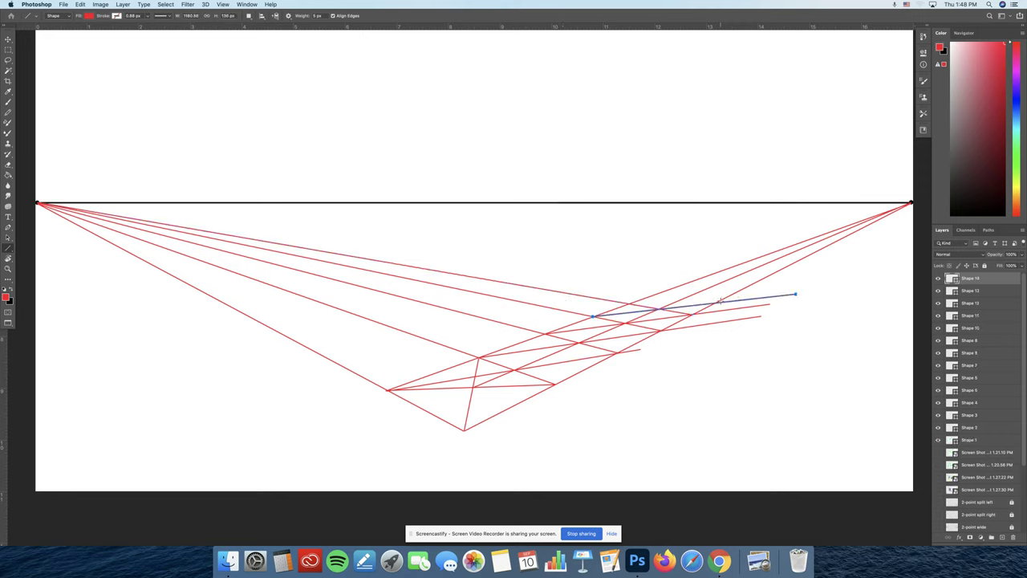
left_click_drag(702, 302, 38, 203)
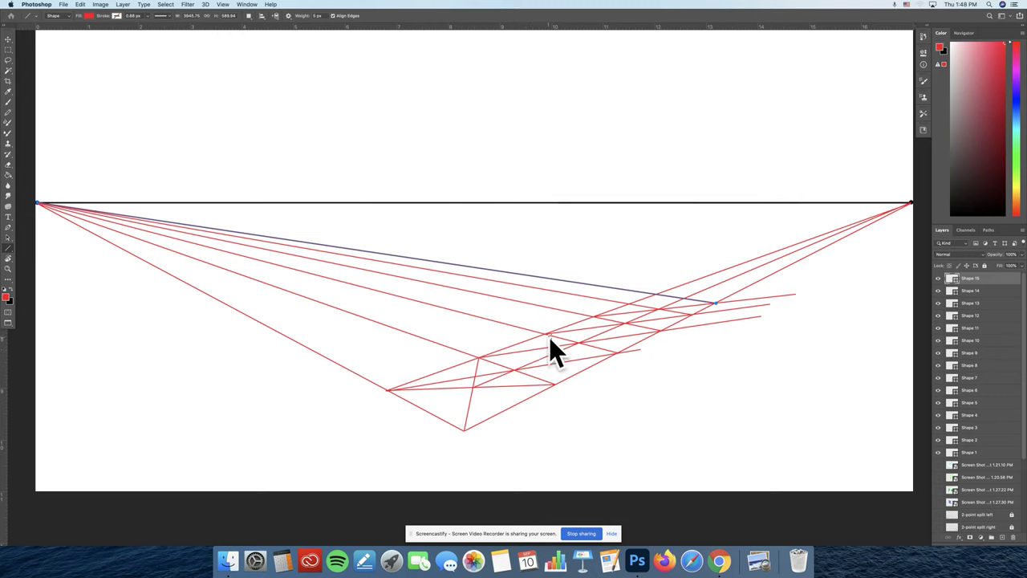
Step: Construct two side tiles off the second tile using its centre guide to the left vanishing point, two diagonals and lines to the right vanishing point
left_click_drag(544, 337, 513, 369)
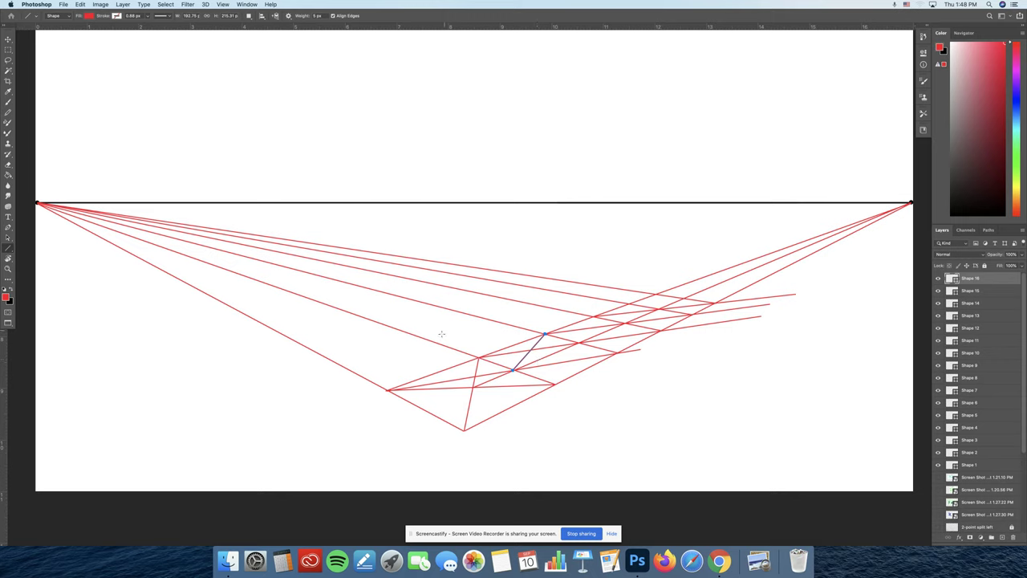
left_click_drag(527, 346, 37, 203)
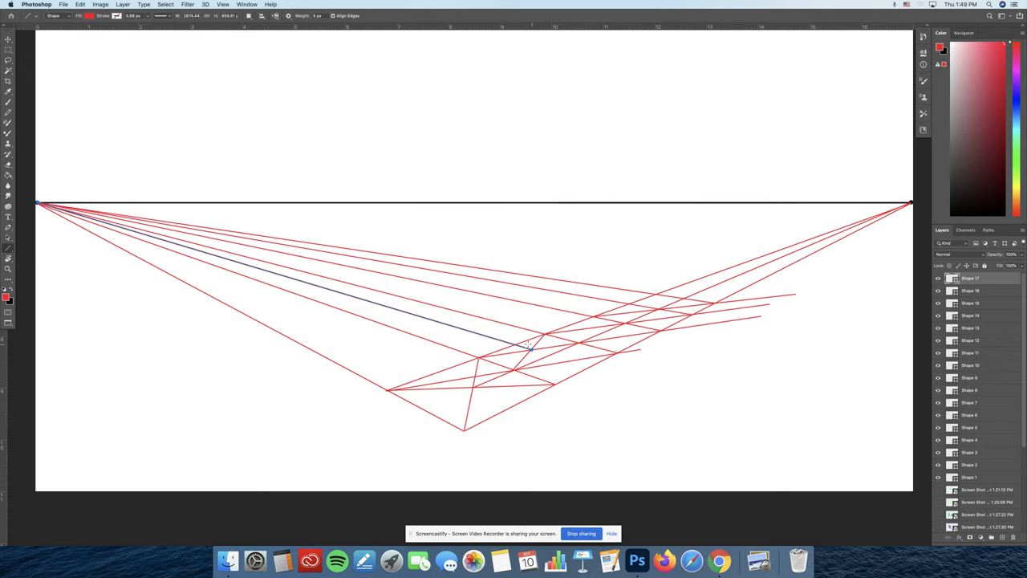
mouse_move(578, 342)
left_mouse_down()
mouse_move(399, 340)
mouse_move(408, 346)
left_mouse_up()
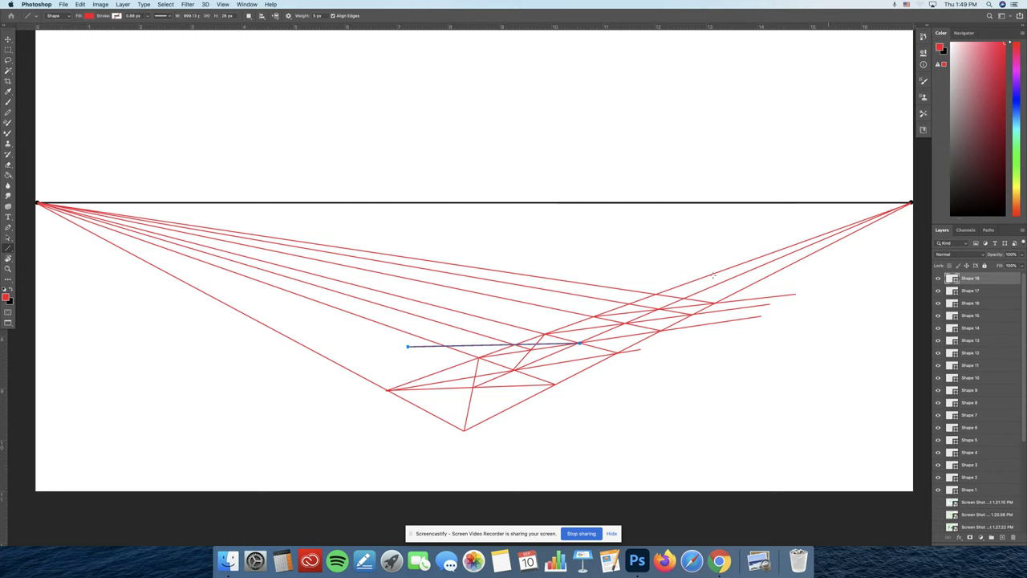
left_click_drag(445, 345, 911, 202)
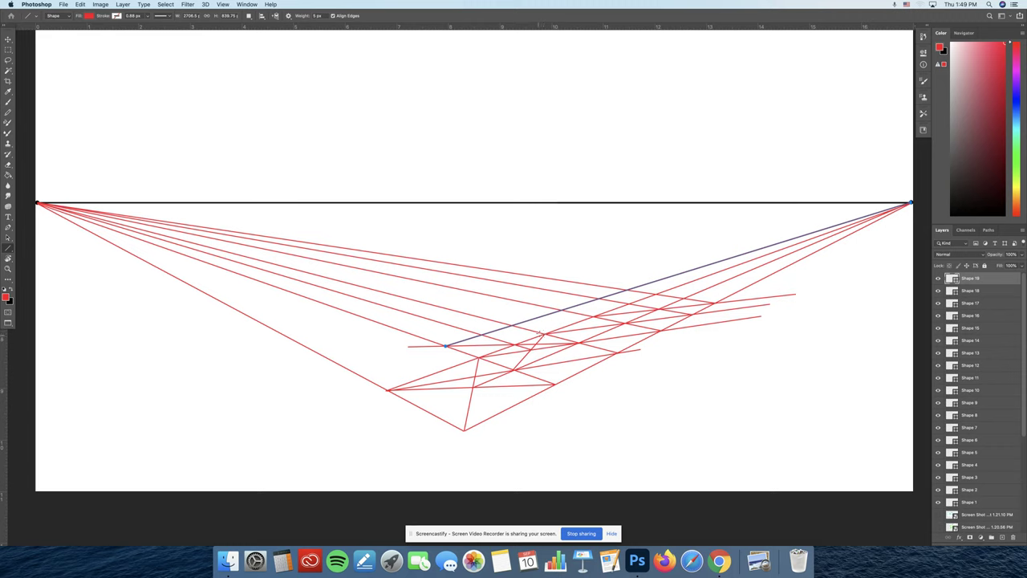
left_click_drag(543, 332, 910, 203)
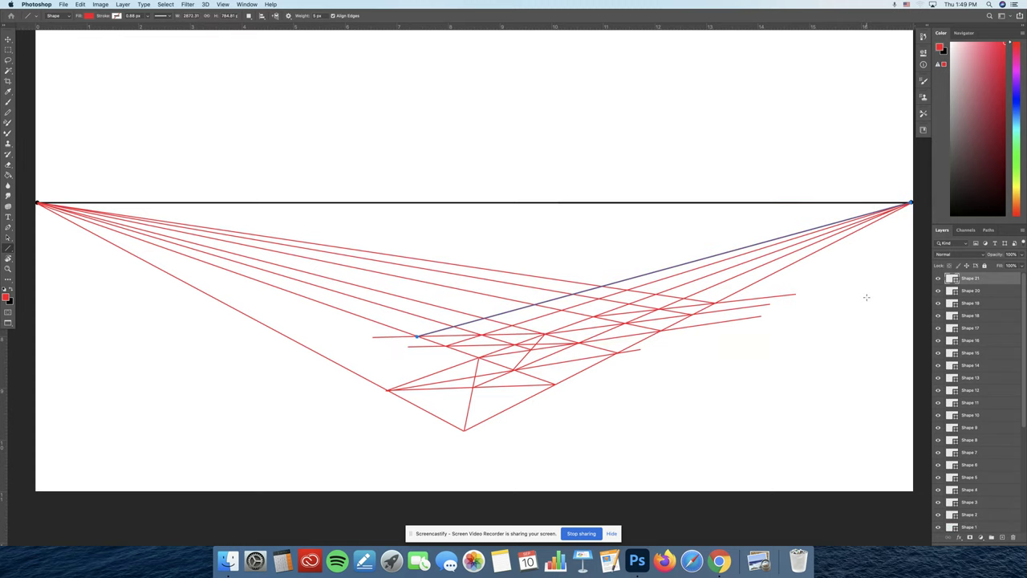
Step: Rasterize the guide layers Shape 1 to Shape 21 and merge them into one layer
key("b")
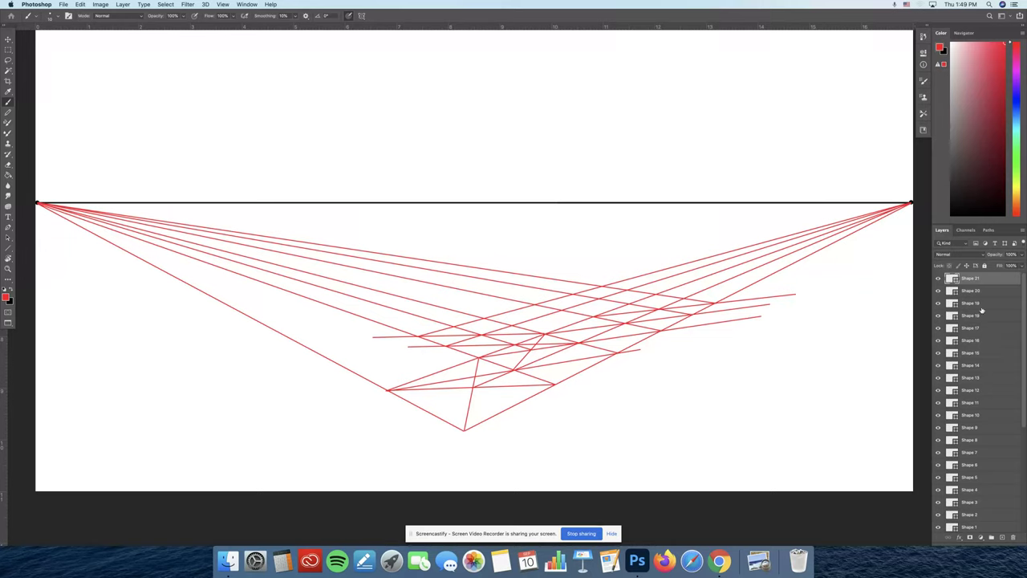
scroll(979, 321, "down", 3)
left_click(981, 472, "shift")
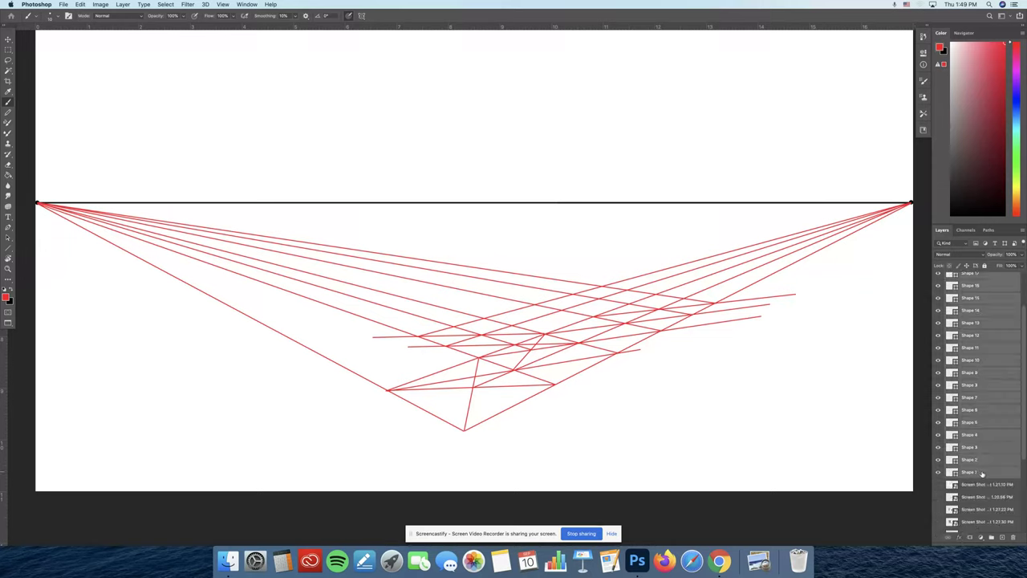
right_click(980, 472)
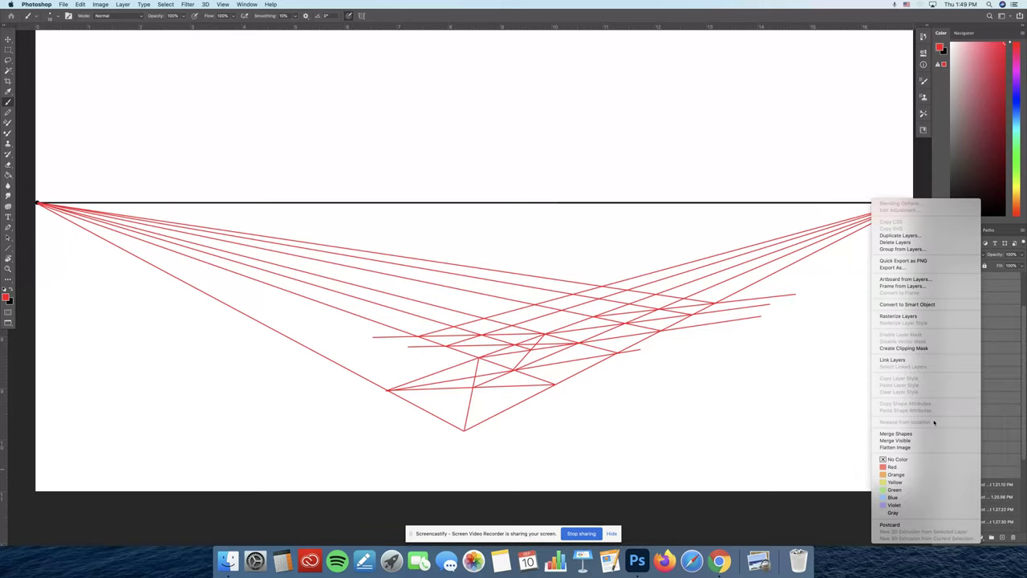
left_click(906, 317)
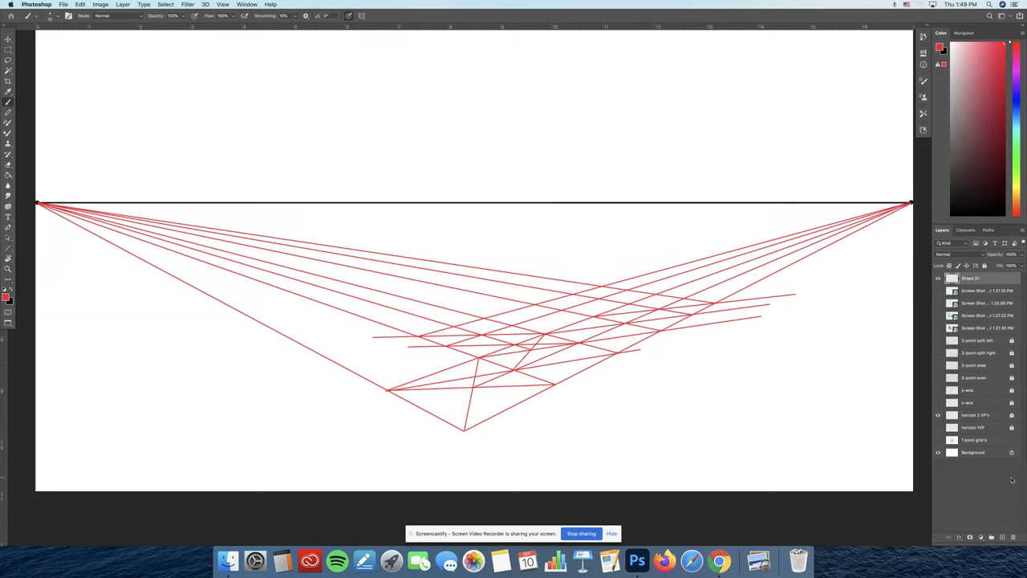
Step: On a new layer, outline in black the first tile's outer edges and the strip's near long edge out to the fifth tile's corner
left_click(1003, 538)
key("x")
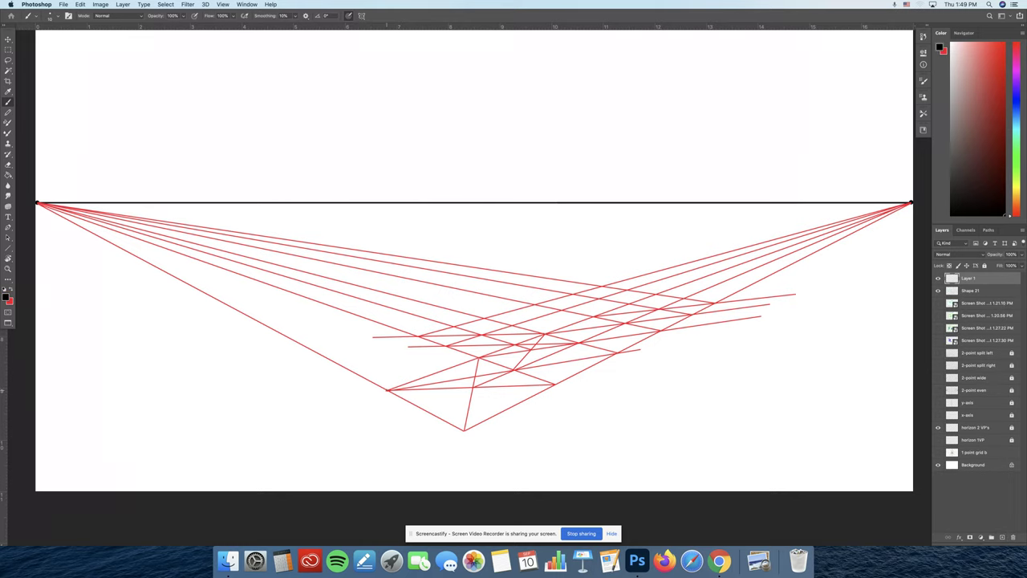
left_click(477, 356, "shift")
left_click(387, 390)
left_click(464, 430, "shift")
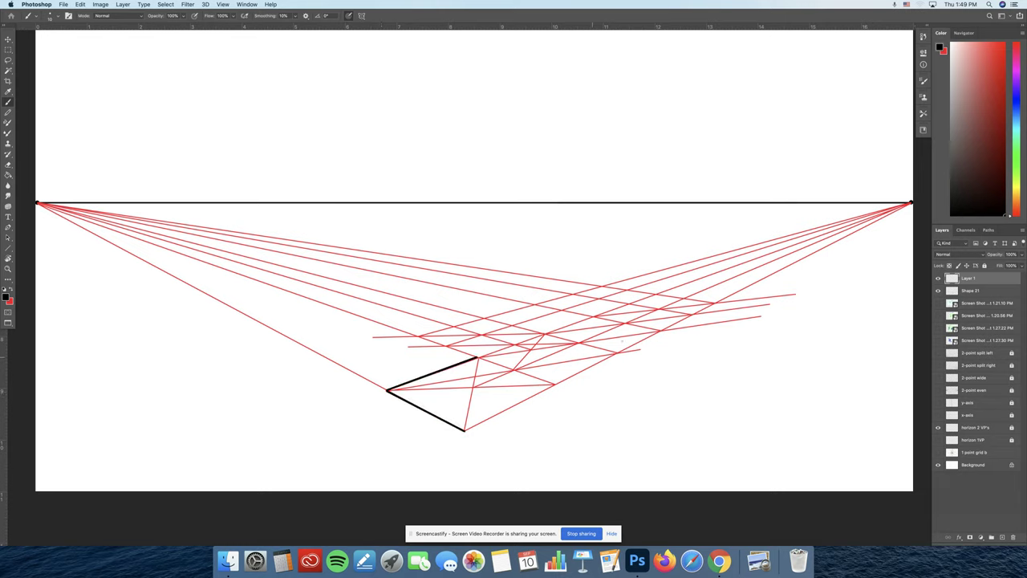
left_click(716, 303, "shift")
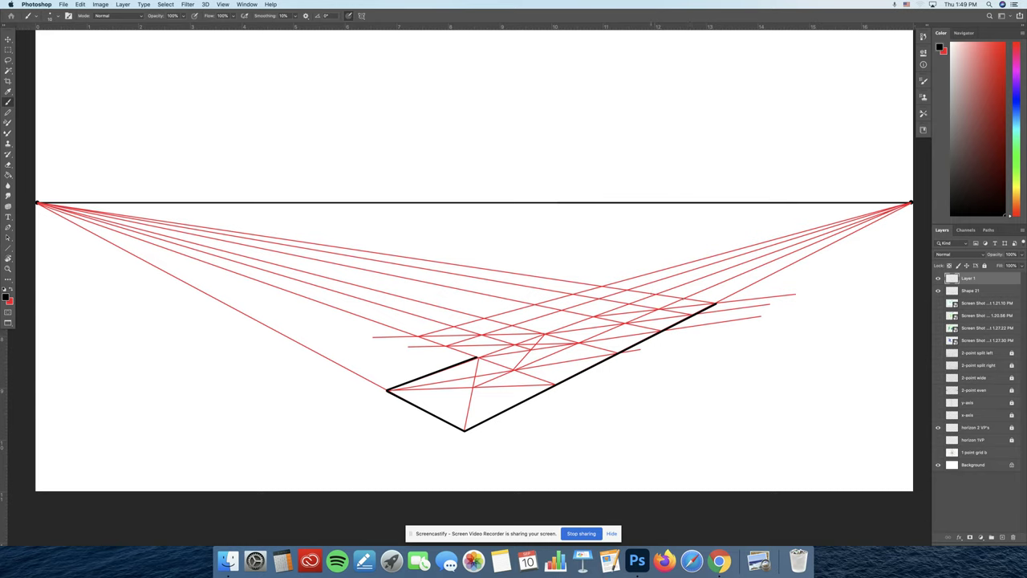
Step: Close the black outline around the strip's far end, its back edge and the two side tiles, ending at the first tile's back corner
left_click(654, 294, "shift")
left_click(544, 334, "shift")
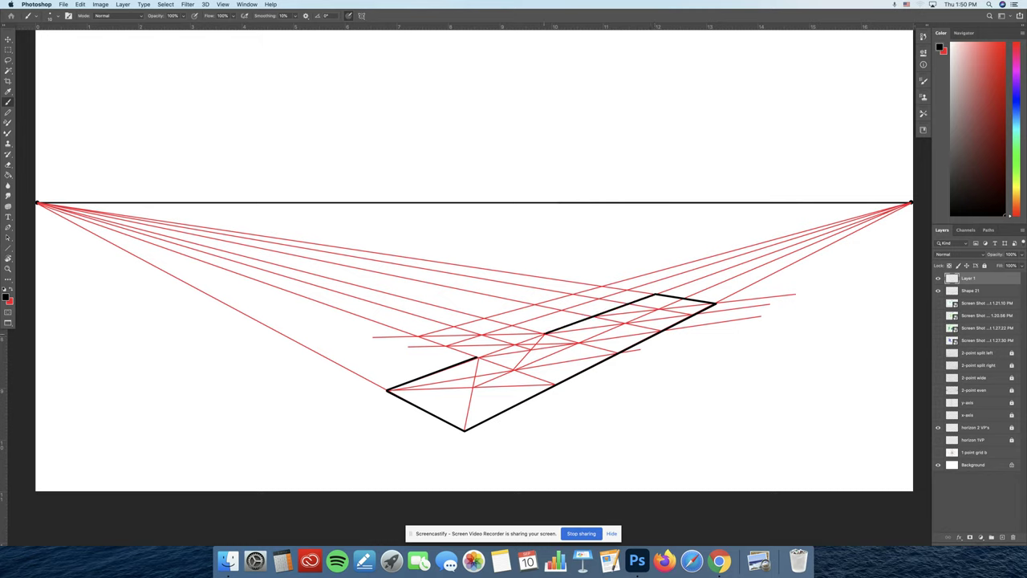
left_click(484, 317, "shift")
left_click(417, 337, "shift")
left_click(477, 358, "shift")
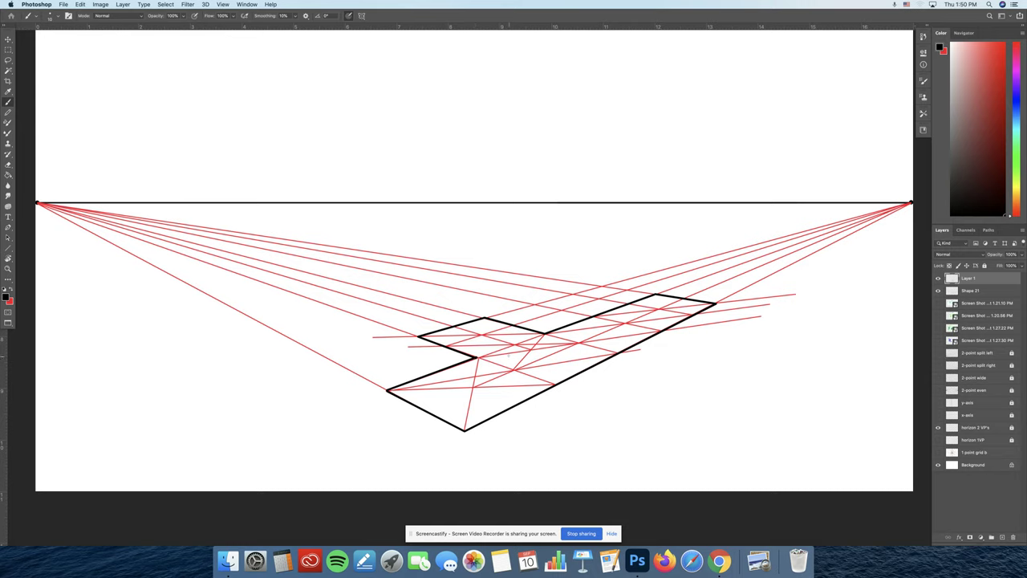
Step: Draw black dividing lines between the two side tiles, between the side tiles and the strip, and between the first and second tiles
left_click(446, 347)
left_click(512, 324, "shift")
left_click(476, 358)
left_click(544, 333, "shift")
left_click(477, 357)
left_click(555, 385, "shift")
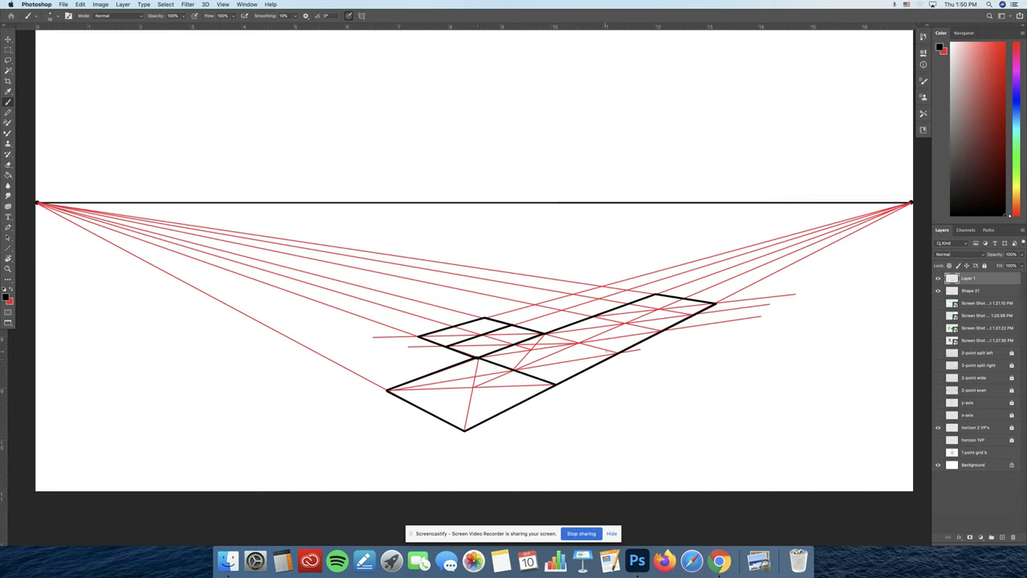
Step: Draw the three remaining black dividing lines across the strip and delete the merged red guide layer Shape 21
left_click(544, 333)
left_click(616, 353, "shift")
left_click(594, 316)
left_click(660, 331, "shift")
left_click(629, 304)
left_click(690, 315, "shift")
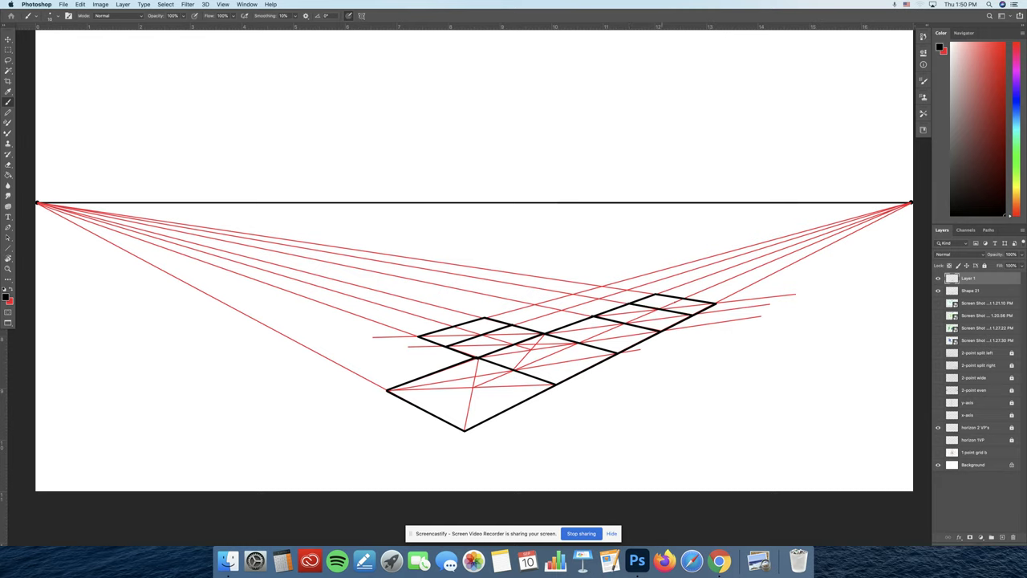
left_click_drag(977, 292, 1012, 536)
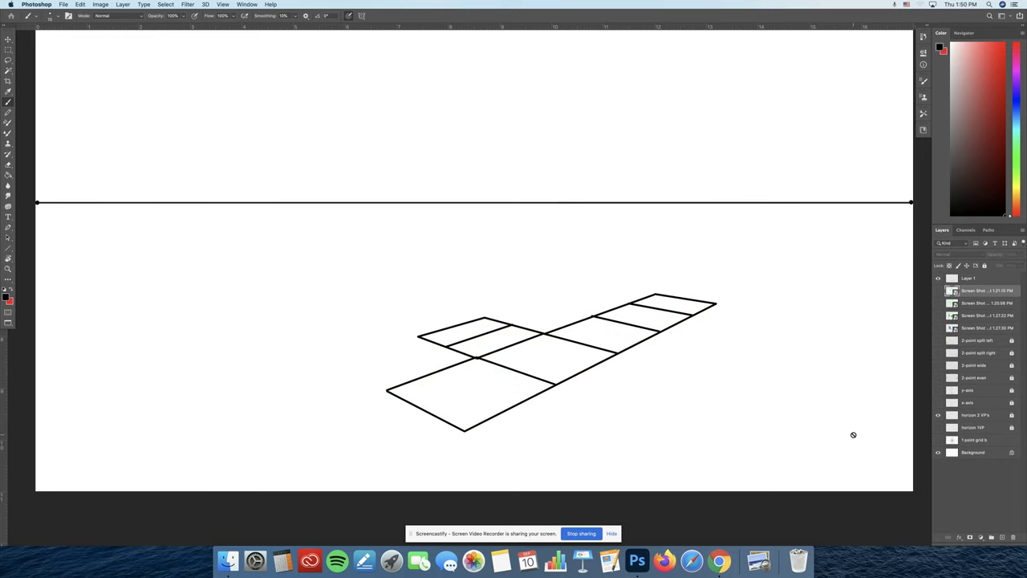